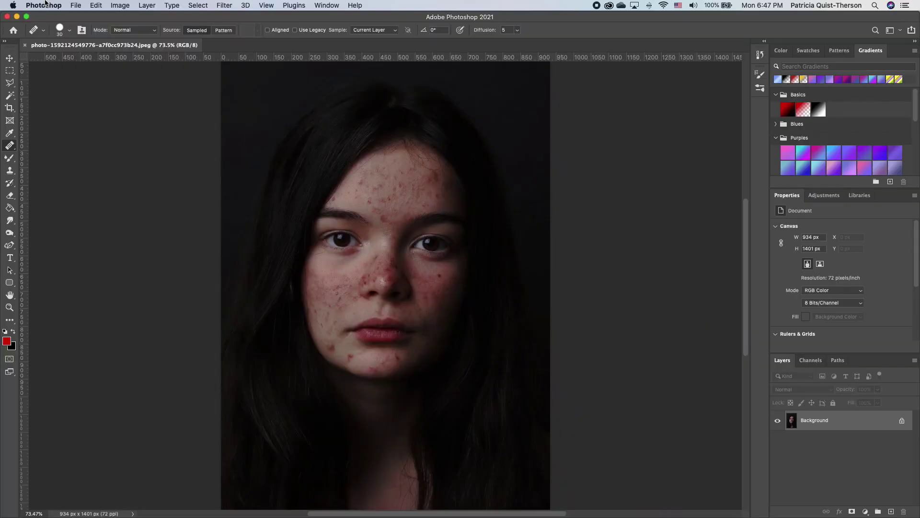
- Zoom in, duplicate the Background with Cmd+J and rename the new Layer 1 to 'Copy'
{"action": "key", "text": "v"}
{"action": "scroll", "coordinate": [371, 206], "scroll_direction": "up", "scroll_amount": 4}
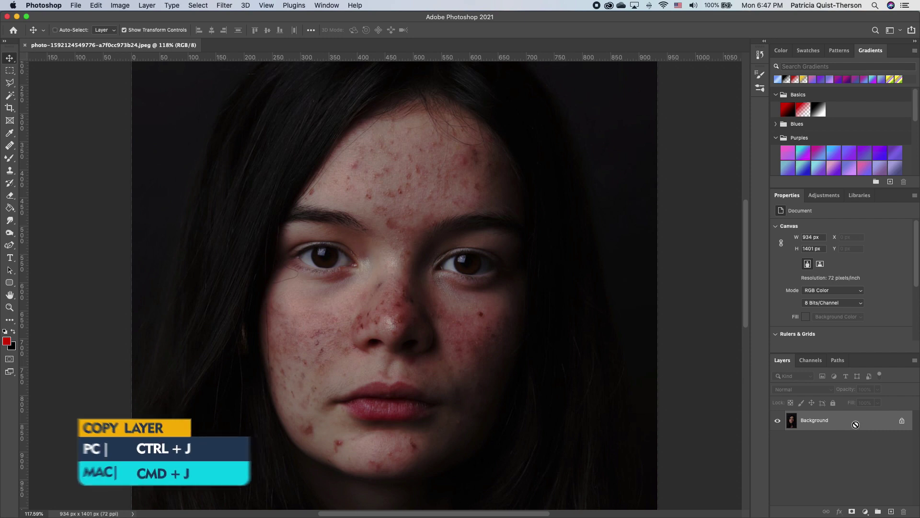
{"action": "key", "text": "super+j"}
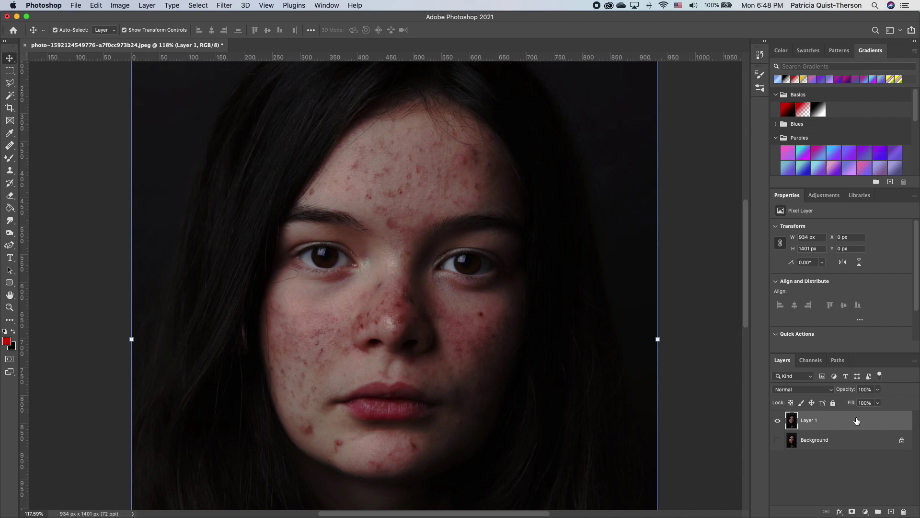
{"action": "double_click", "coordinate": [813, 421]}
{"action": "type", "text": "Copy"}
{"action": "key", "text": "Return"}
- Add a Black & White adjustment layer with Reds dragged down to -38
{"action": "left_click", "coordinate": [866, 511]}
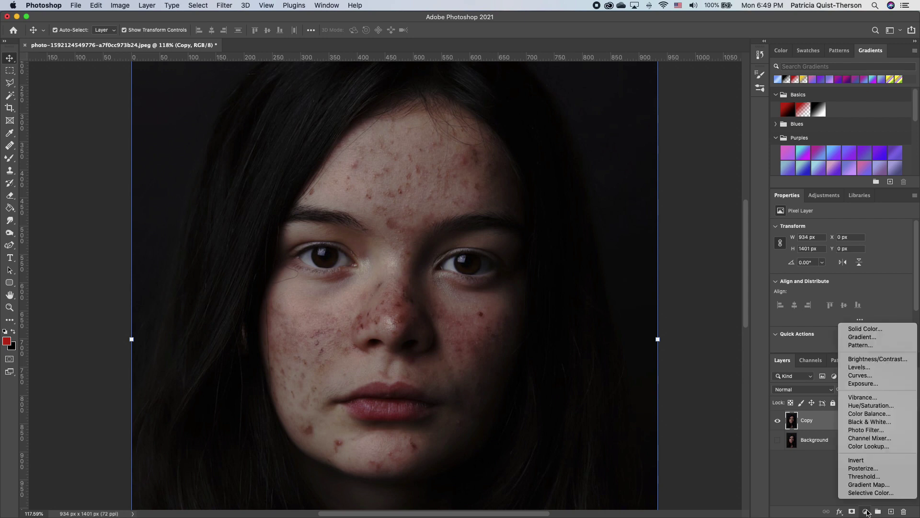
{"action": "left_click", "coordinate": [882, 421]}
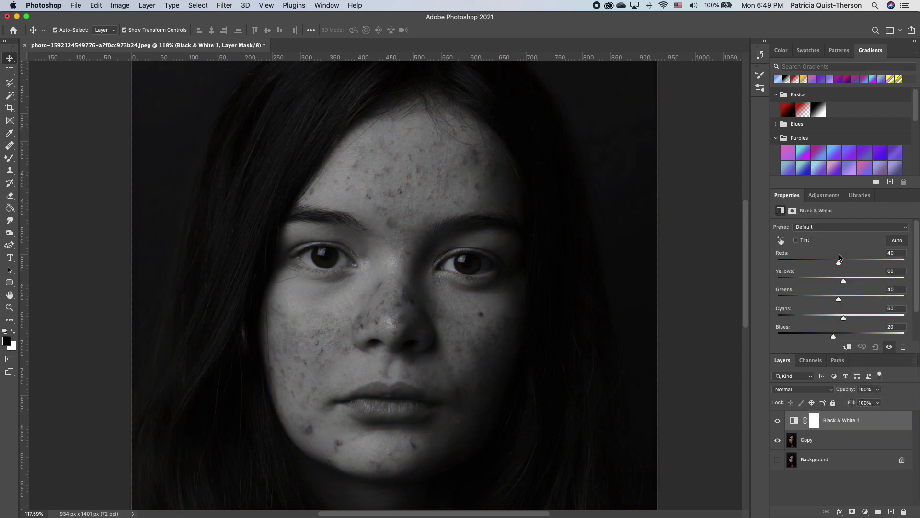
{"action": "left_click_drag", "start_coordinate": [838, 264], "coordinate": [825, 264]}
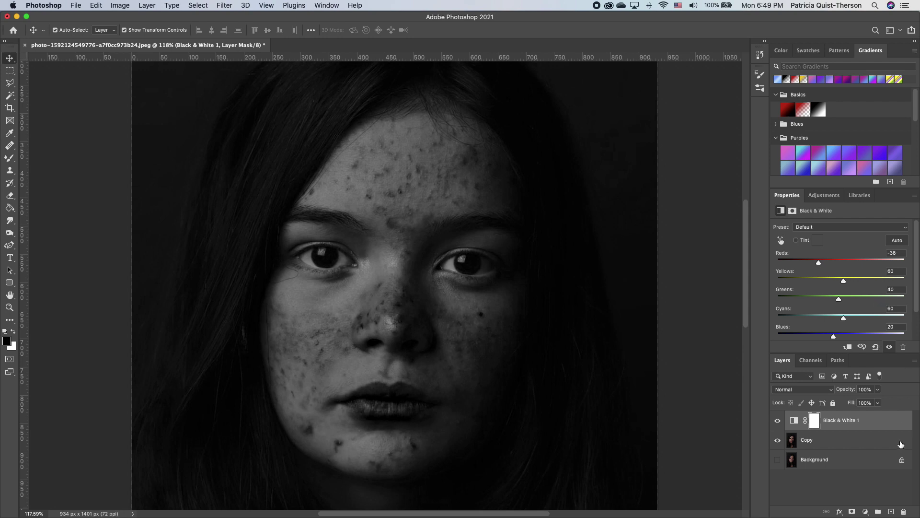
- Add a Curves adjustment layer and pull the curve up to brighten the image
{"action": "left_click", "coordinate": [865, 512]}
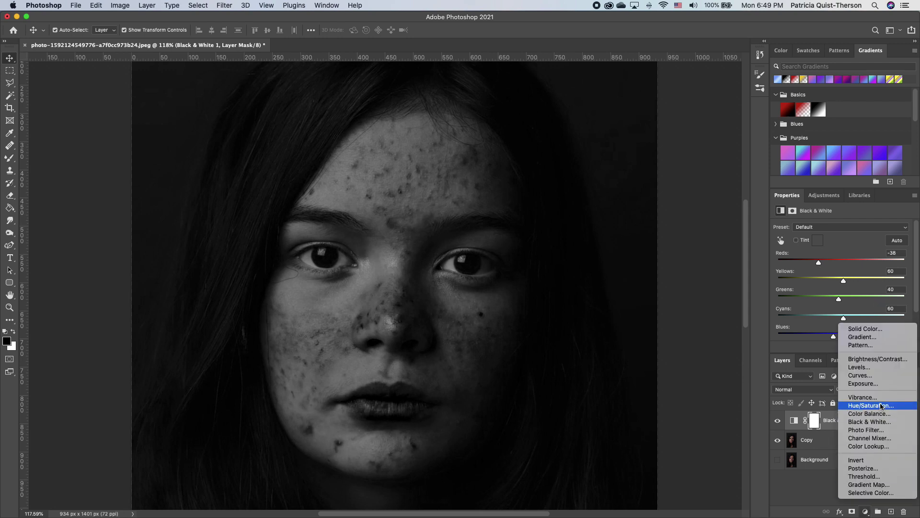
{"action": "left_click", "coordinate": [875, 378]}
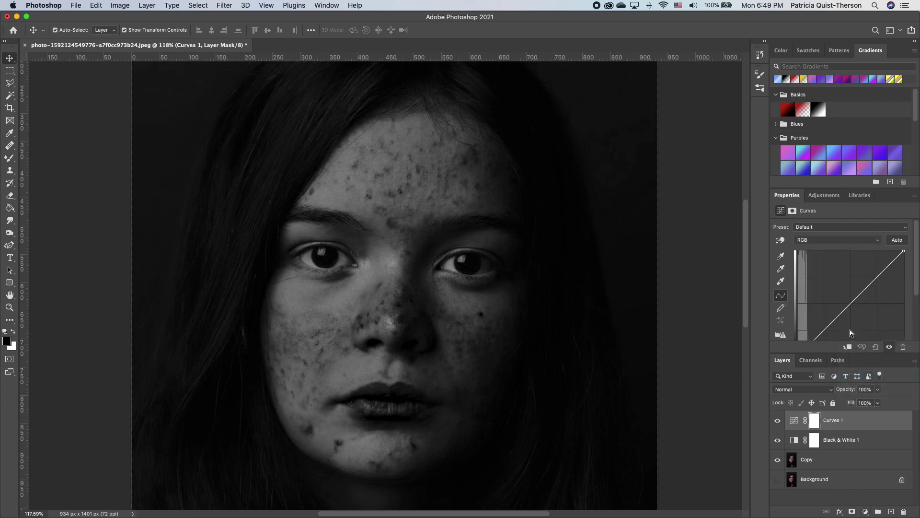
{"action": "left_click_drag", "start_coordinate": [847, 308], "coordinate": [835, 301]}
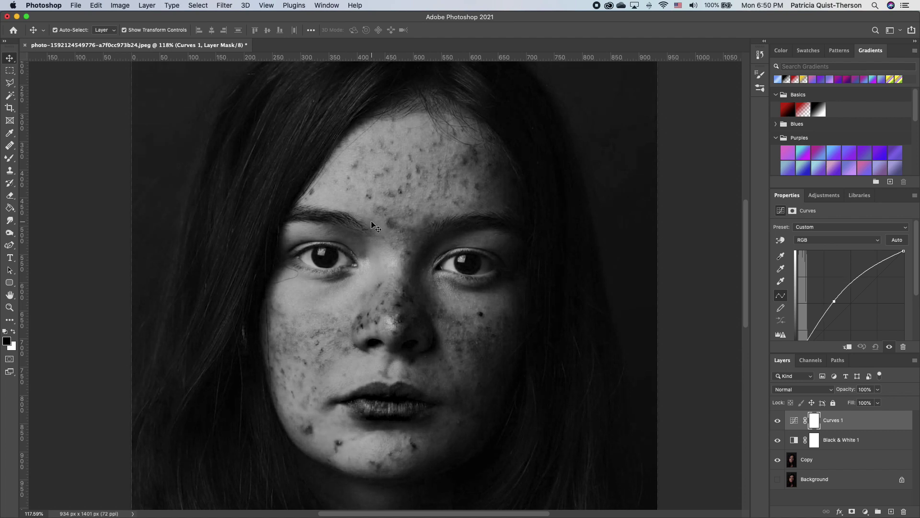
- Choose the Healing Brush on the Copy layer, sampling Current & Below, with a clean-skin source point
{"action": "left_click_drag", "start_coordinate": [10, 145], "coordinate": [51, 154]}
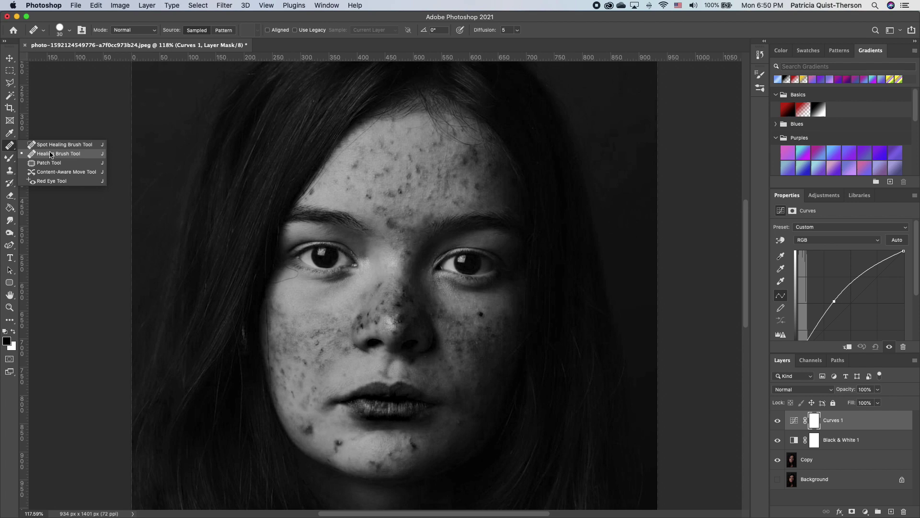
{"action": "left_click", "coordinate": [54, 155]}
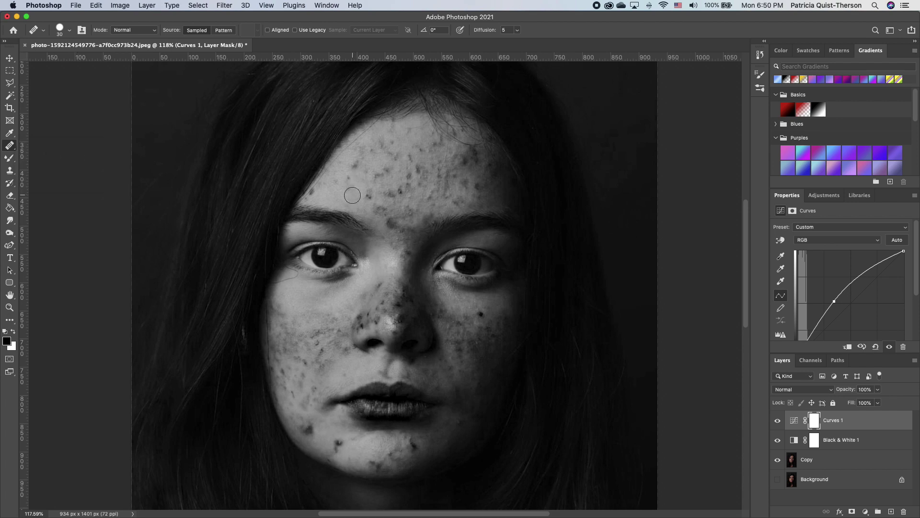
{"action": "key", "text": "alt+bracketleft"}
{"action": "key", "text": "alt+bracketleft"}
{"action": "left_click", "coordinate": [397, 32]}
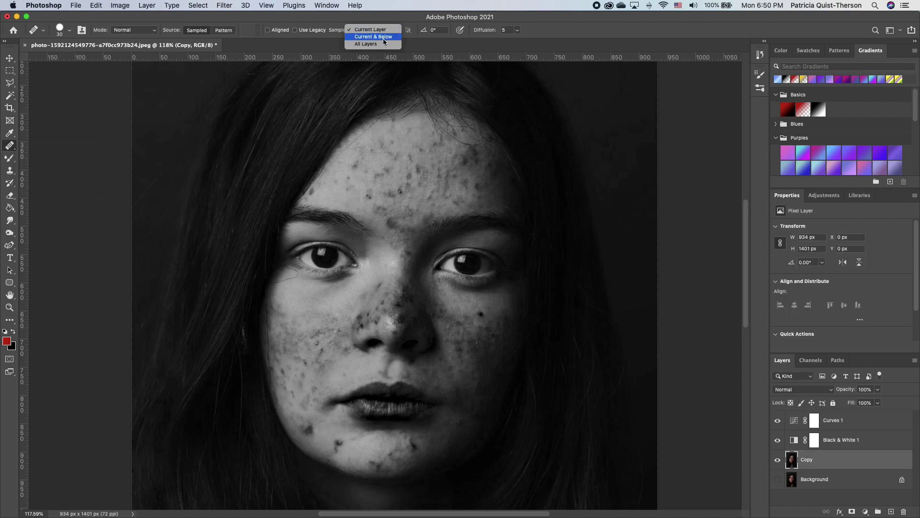
{"action": "left_click", "coordinate": [387, 37]}
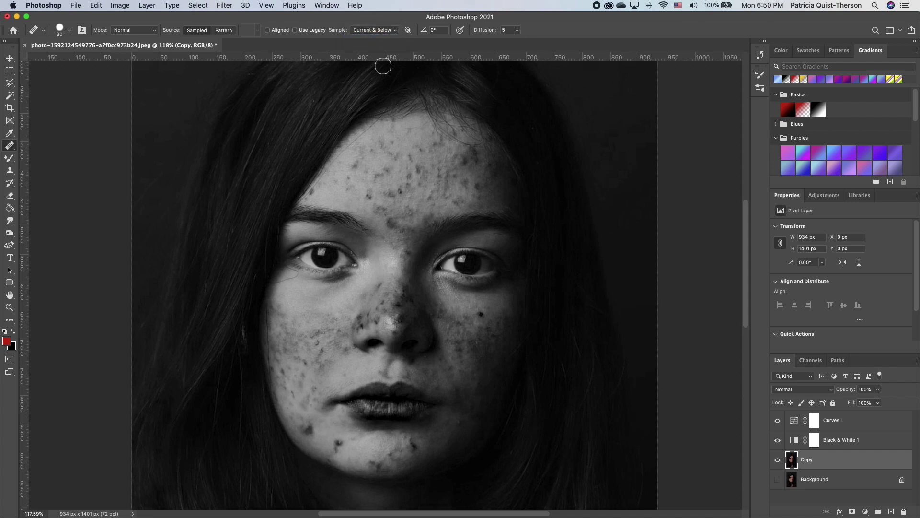
{"action": "left_click", "coordinate": [341, 303], "text": "alt"}
- Heal the left-cheek blemishes with a size-40 brush, then the forehead spots
{"action": "left_click_drag", "start_coordinate": [334, 316], "coordinate": [330, 321]}
{"action": "key", "text": "bracketright"}
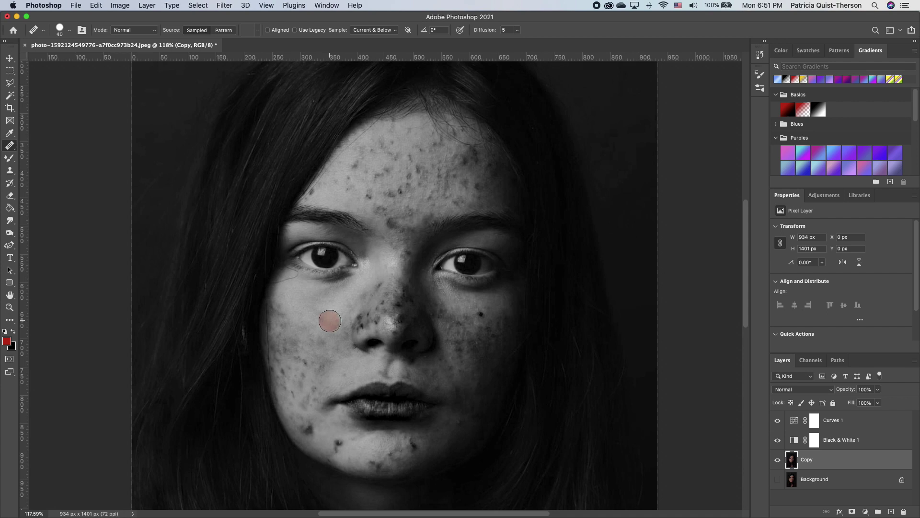
{"action": "left_click_drag", "start_coordinate": [329, 320], "coordinate": [326, 318]}
{"action": "left_click", "coordinate": [328, 317], "text": "alt"}
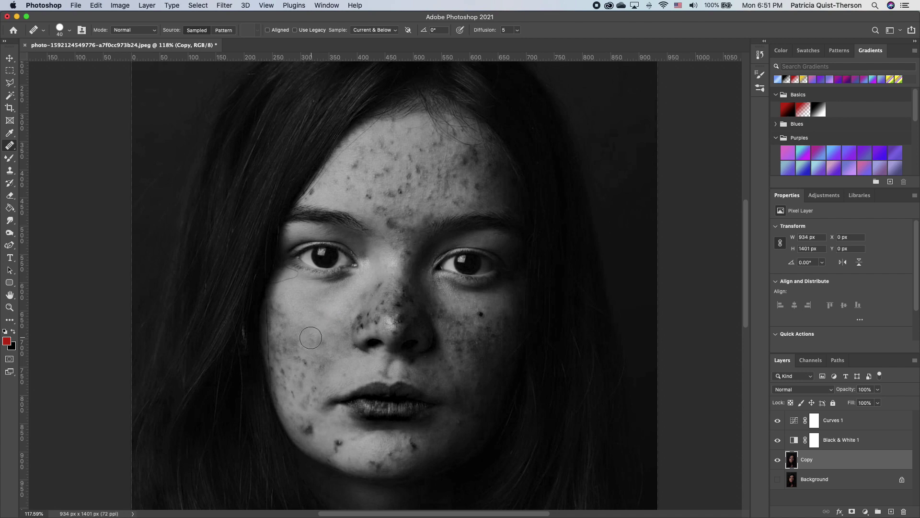
{"action": "mouse_move", "coordinate": [305, 340]}
{"action": "left_mouse_down"}
{"action": "mouse_move", "coordinate": [314, 361]}
{"action": "mouse_move", "coordinate": [320, 321]}
{"action": "mouse_move", "coordinate": [290, 338]}
{"action": "mouse_move", "coordinate": [293, 365]}
{"action": "mouse_move", "coordinate": [300, 359]}
{"action": "left_mouse_up"}
{"action": "left_click_drag", "start_coordinate": [309, 314], "coordinate": [316, 321]}
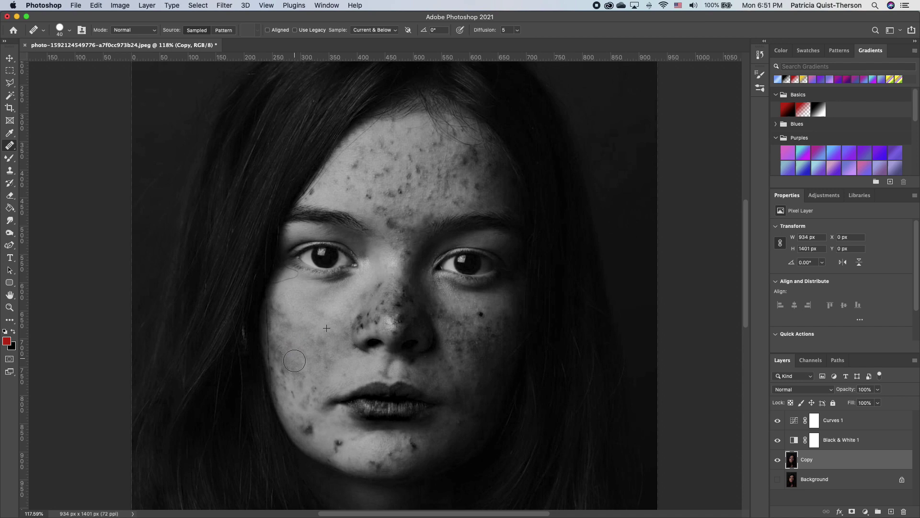
{"action": "mouse_move", "coordinate": [353, 193]}
{"action": "left_mouse_down"}
{"action": "mouse_move", "coordinate": [335, 195]}
{"action": "mouse_move", "coordinate": [345, 200]}
{"action": "mouse_move", "coordinate": [332, 185]}
{"action": "mouse_move", "coordinate": [339, 196]}
{"action": "mouse_move", "coordinate": [350, 177]}
{"action": "mouse_move", "coordinate": [344, 167]}
{"action": "mouse_move", "coordinate": [346, 190]}
{"action": "mouse_move", "coordinate": [370, 179]}
{"action": "mouse_move", "coordinate": [378, 209]}
{"action": "mouse_move", "coordinate": [347, 193]}
{"action": "mouse_move", "coordinate": [359, 165]}
{"action": "mouse_move", "coordinate": [357, 181]}
{"action": "mouse_move", "coordinate": [402, 185]}
{"action": "left_mouse_up"}
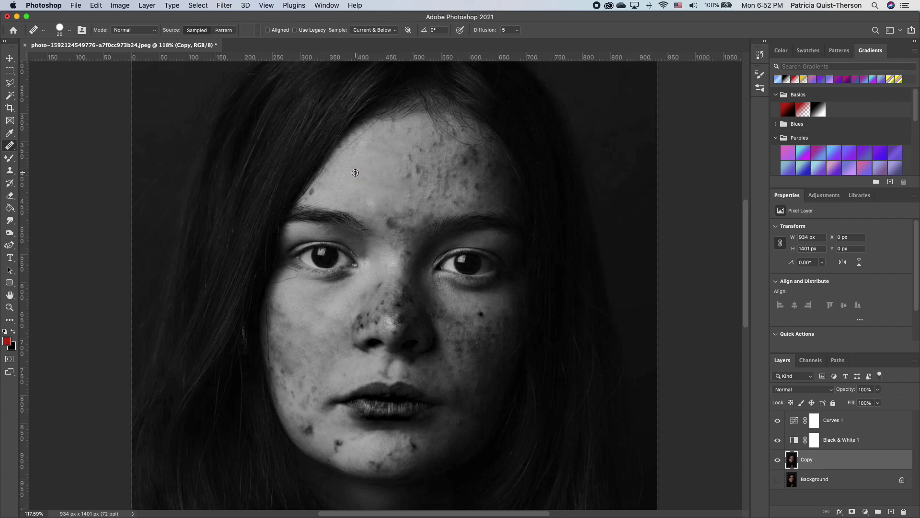
- Heal more forehead spots, briefly hiding Curves and Black & White to check colour
{"action": "left_click", "coordinate": [436, 219]}
{"action": "left_click", "coordinate": [778, 420]}
{"action": "left_click", "coordinate": [777, 440]}
{"action": "left_click", "coordinate": [777, 440]}
{"action": "left_click", "coordinate": [777, 420]}
{"action": "left_click_drag", "start_coordinate": [407, 185], "coordinate": [397, 183]}
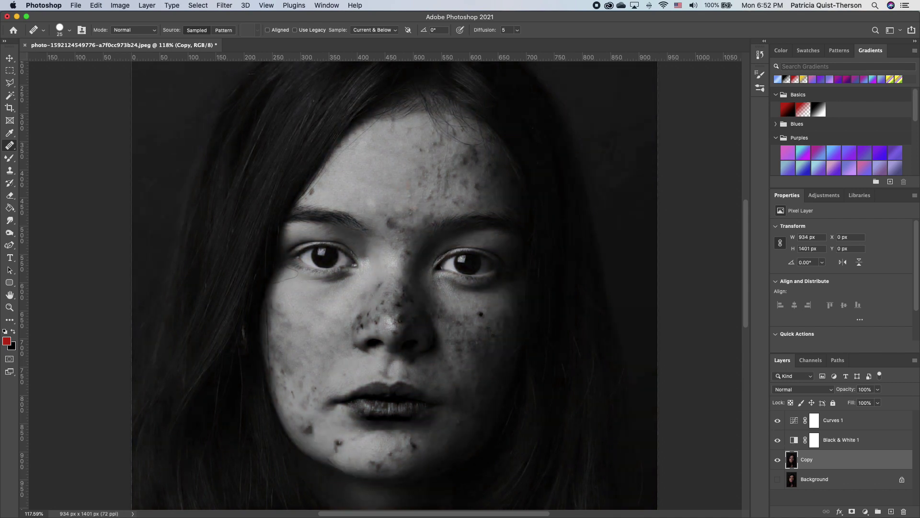
- Switch to the Patch Tool and patch forehead blemishes with nearby clean skin
{"action": "right_click", "coordinate": [12, 151]}
{"action": "left_click", "coordinate": [43, 164]}
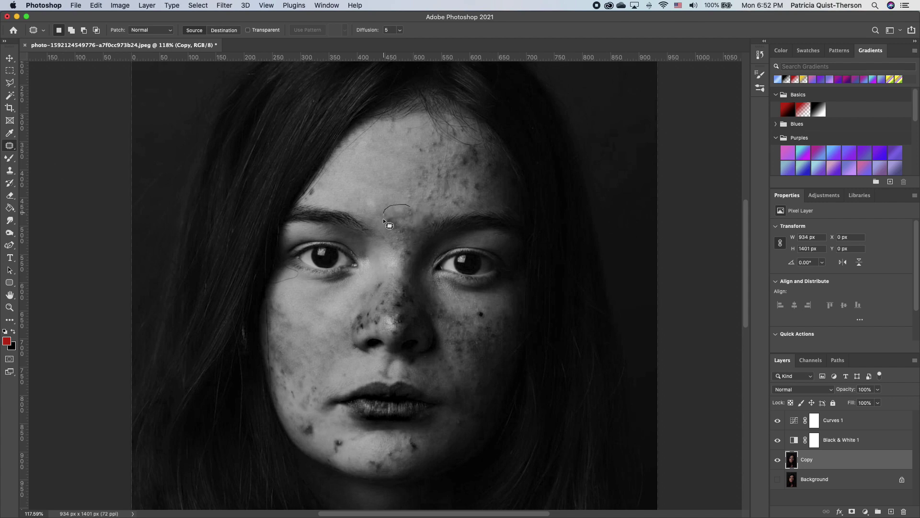
{"action": "mouse_move", "coordinate": [417, 224]}
{"action": "left_mouse_down"}
{"action": "mouse_move", "coordinate": [412, 207]}
{"action": "mouse_move", "coordinate": [381, 203]}
{"action": "mouse_move", "coordinate": [372, 177]}
{"action": "left_mouse_up"}
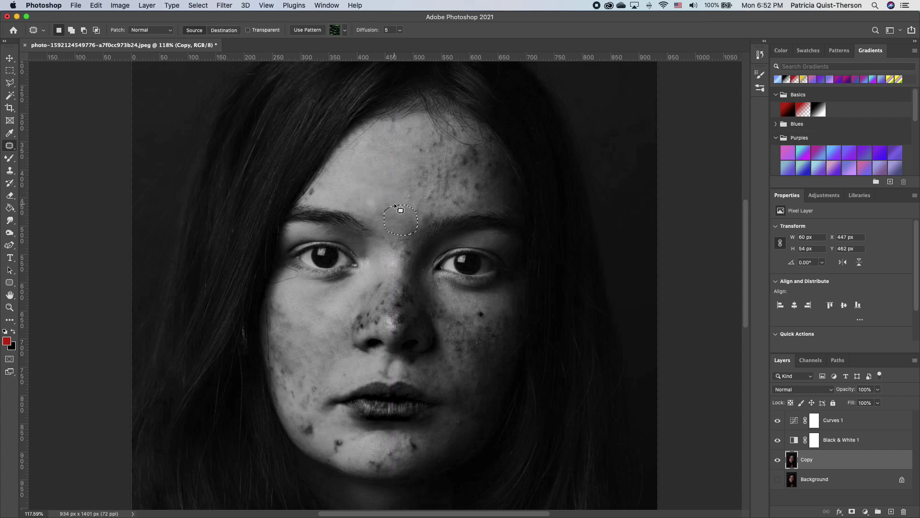
{"action": "key", "text": "super+d"}
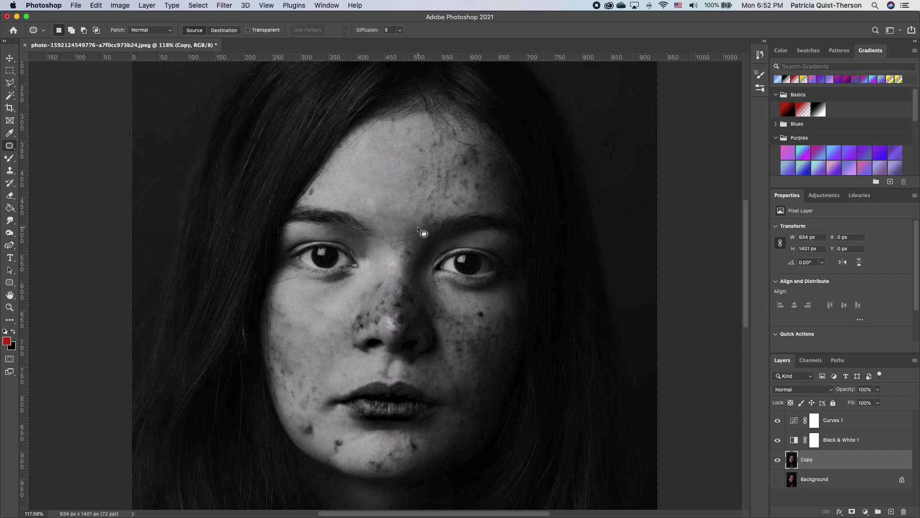
{"action": "mouse_move", "coordinate": [425, 164]}
{"action": "left_mouse_down"}
{"action": "mouse_move", "coordinate": [403, 195]}
{"action": "mouse_move", "coordinate": [416, 215]}
{"action": "mouse_move", "coordinate": [434, 211]}
{"action": "mouse_move", "coordinate": [426, 167]}
{"action": "mouse_move", "coordinate": [397, 192]}
{"action": "left_mouse_up"}
{"action": "mouse_move", "coordinate": [428, 178]}
{"action": "left_mouse_down"}
{"action": "mouse_move", "coordinate": [477, 182]}
{"action": "mouse_move", "coordinate": [428, 178]}
{"action": "left_mouse_up"}
{"action": "left_click_drag", "start_coordinate": [451, 188], "coordinate": [421, 189]}
- Patch the remaining right-forehead blemishes and the spot above the right eyebrow
{"action": "mouse_move", "coordinate": [482, 163]}
{"action": "left_mouse_down"}
{"action": "mouse_move", "coordinate": [423, 174]}
{"action": "mouse_move", "coordinate": [438, 168]}
{"action": "mouse_move", "coordinate": [443, 144]}
{"action": "left_mouse_up"}
{"action": "mouse_move", "coordinate": [468, 197]}
{"action": "left_mouse_down"}
{"action": "mouse_move", "coordinate": [452, 206]}
{"action": "mouse_move", "coordinate": [460, 207]}
{"action": "left_mouse_up"}
{"action": "left_click", "coordinate": [16, 151]}
{"action": "left_click", "coordinate": [441, 151]}
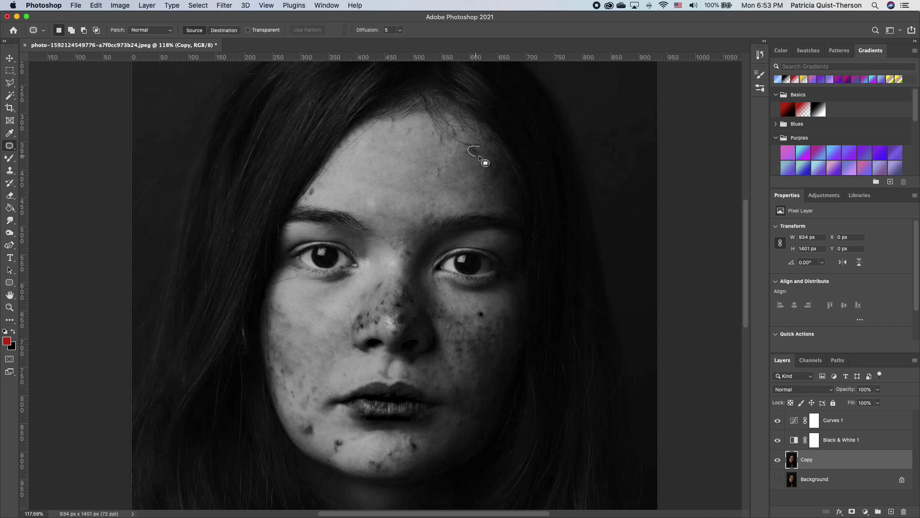
{"action": "mouse_move", "coordinate": [479, 157]}
{"action": "left_mouse_down"}
{"action": "mouse_move", "coordinate": [479, 146]}
{"action": "mouse_move", "coordinate": [493, 174]}
{"action": "left_mouse_up"}
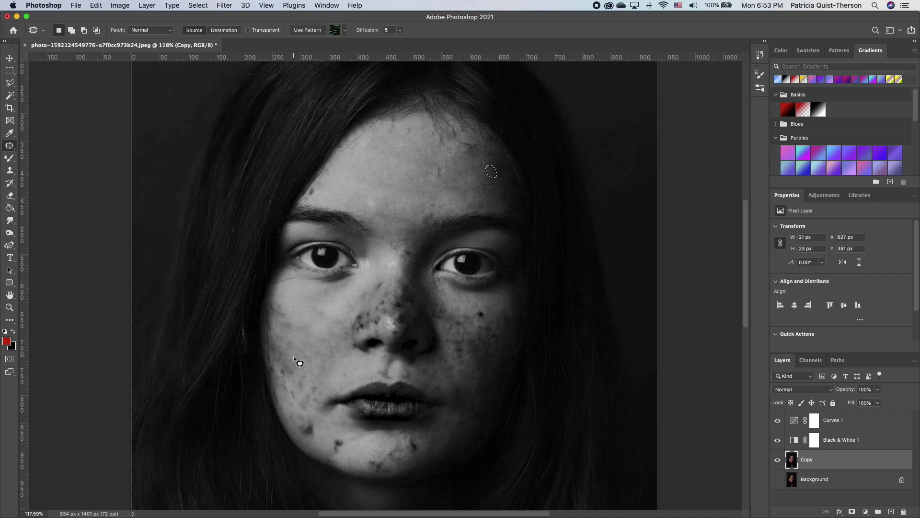
- Patch blemishes on the lower cheek, chin, right cheek, nose and between the eyes
{"action": "mouse_move", "coordinate": [286, 400]}
{"action": "left_mouse_down"}
{"action": "mouse_move", "coordinate": [309, 322]}
{"action": "mouse_move", "coordinate": [291, 325]}
{"action": "mouse_move", "coordinate": [286, 310]}
{"action": "mouse_move", "coordinate": [430, 359]}
{"action": "left_mouse_up"}
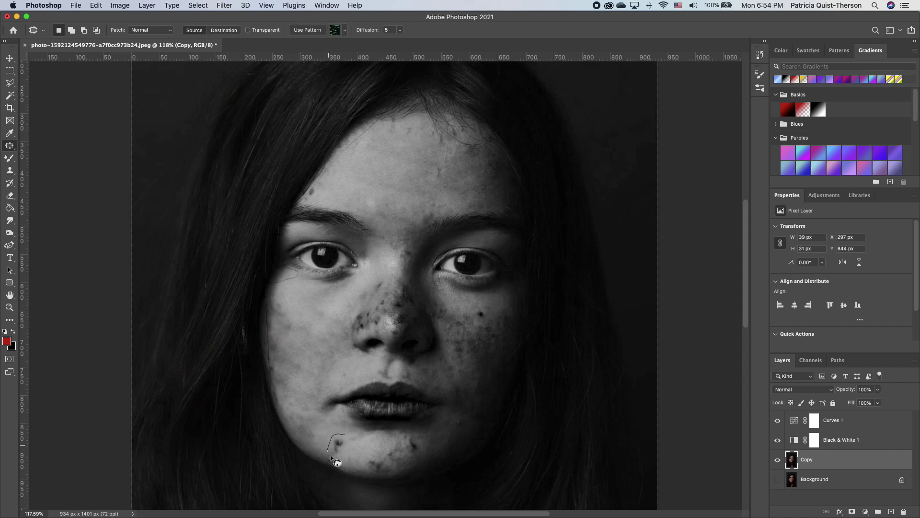
{"action": "mouse_move", "coordinate": [379, 454]}
{"action": "left_mouse_down"}
{"action": "mouse_move", "coordinate": [394, 467]}
{"action": "mouse_move", "coordinate": [384, 454]}
{"action": "left_mouse_up"}
{"action": "mouse_move", "coordinate": [381, 461]}
{"action": "left_mouse_down"}
{"action": "mouse_move", "coordinate": [416, 438]}
{"action": "mouse_move", "coordinate": [468, 438]}
{"action": "mouse_move", "coordinate": [460, 424]}
{"action": "left_mouse_up"}
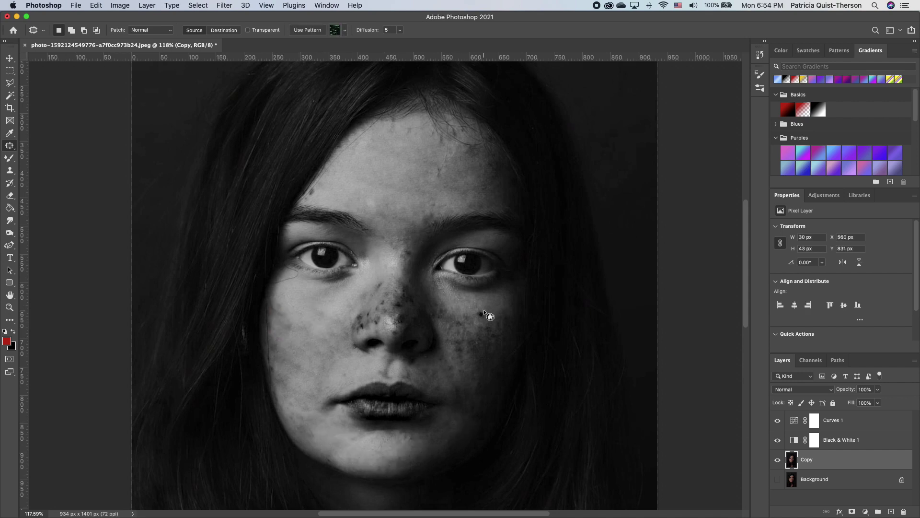
{"action": "left_click_drag", "start_coordinate": [476, 311], "coordinate": [473, 322]}
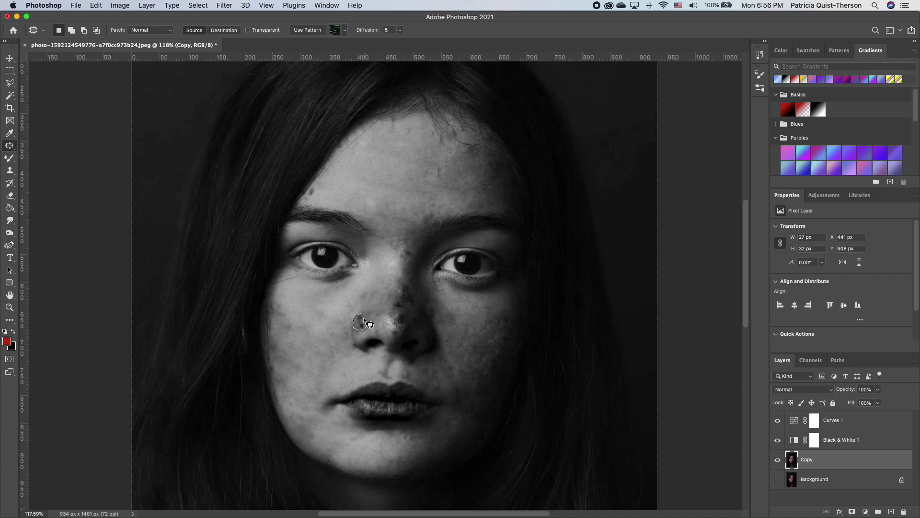
{"action": "mouse_move", "coordinate": [364, 318]}
{"action": "left_mouse_down"}
{"action": "mouse_move", "coordinate": [409, 305]}
{"action": "mouse_move", "coordinate": [384, 324]}
{"action": "mouse_move", "coordinate": [392, 308]}
{"action": "left_mouse_up"}
{"action": "mouse_move", "coordinate": [408, 243]}
{"action": "left_mouse_down"}
{"action": "mouse_move", "coordinate": [412, 255]}
{"action": "mouse_move", "coordinate": [447, 200]}
{"action": "left_mouse_up"}
- Deselect, fit the photo in the window, and hide the Black & White and Curves layers
{"action": "key", "text": "cmd+d"}
{"action": "scroll", "coordinate": [387, 296], "scroll_direction": "up", "scroll_amount": 1}
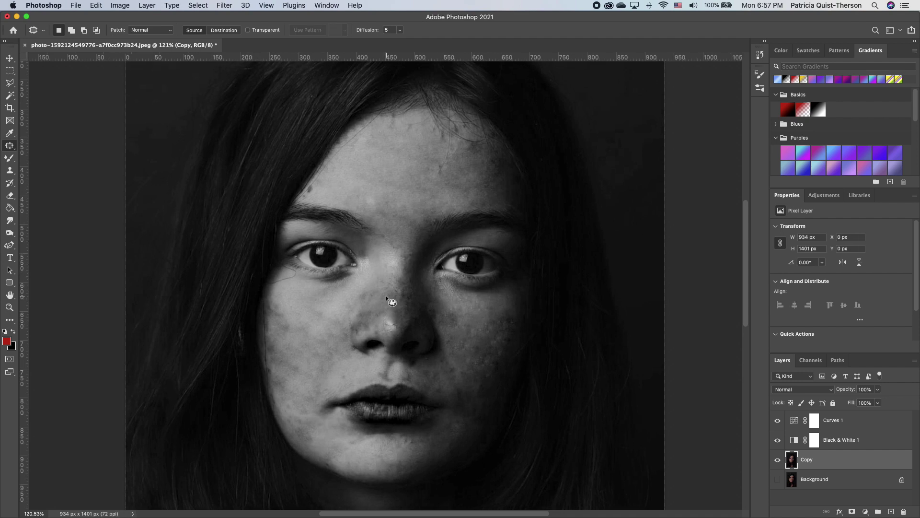
{"action": "key", "text": "super+0"}
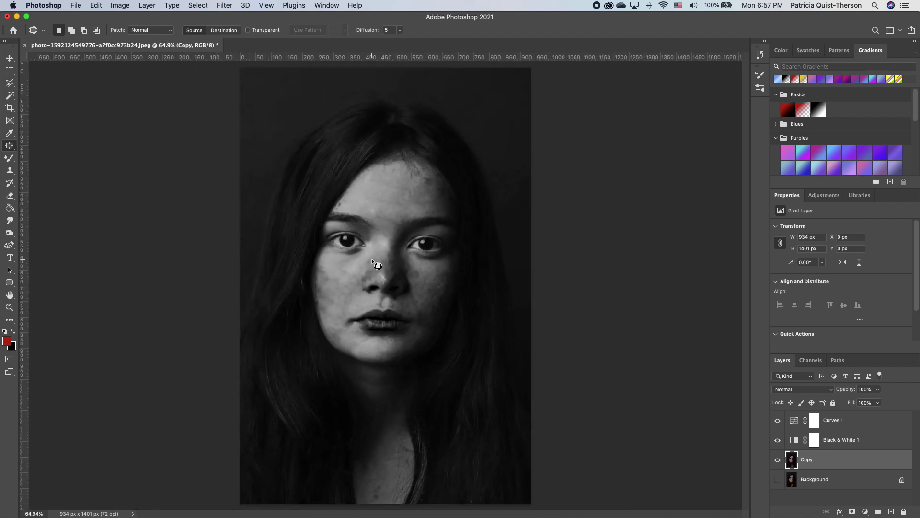
{"action": "scroll", "coordinate": [372, 258], "scroll_direction": "up", "scroll_amount": 3}
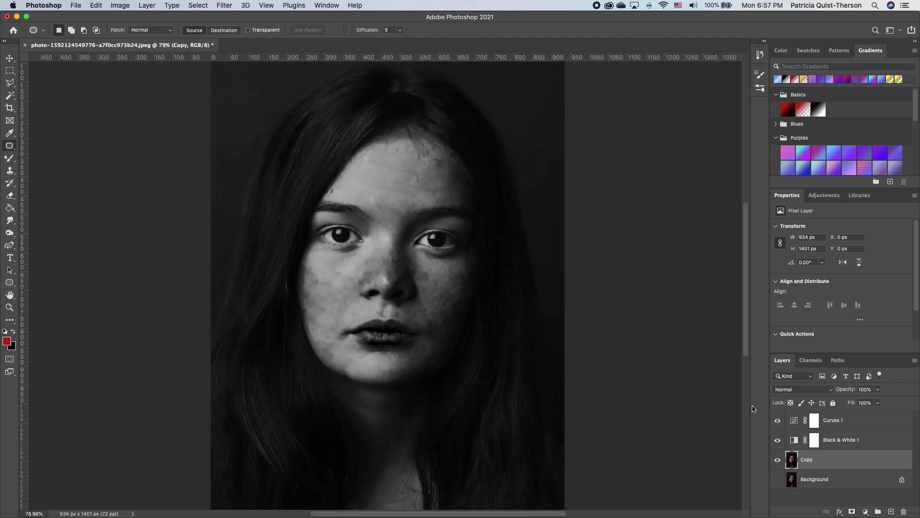
{"action": "left_click", "coordinate": [778, 440]}
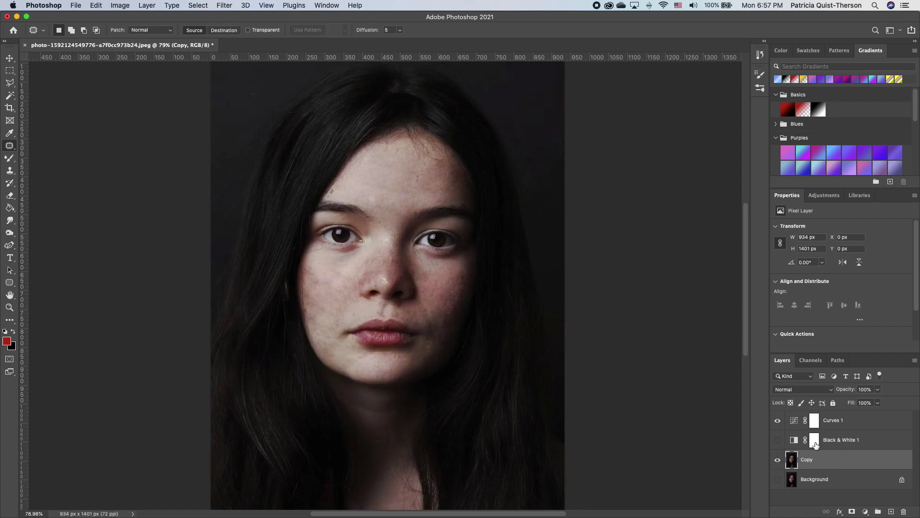
{"action": "left_click", "coordinate": [777, 422]}
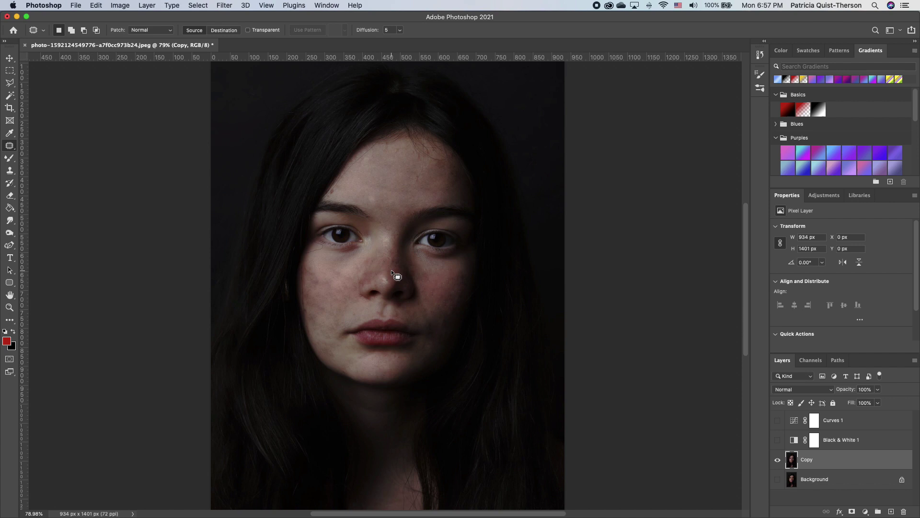
{"action": "scroll", "coordinate": [362, 238], "scroll_direction": "up", "scroll_amount": 2}
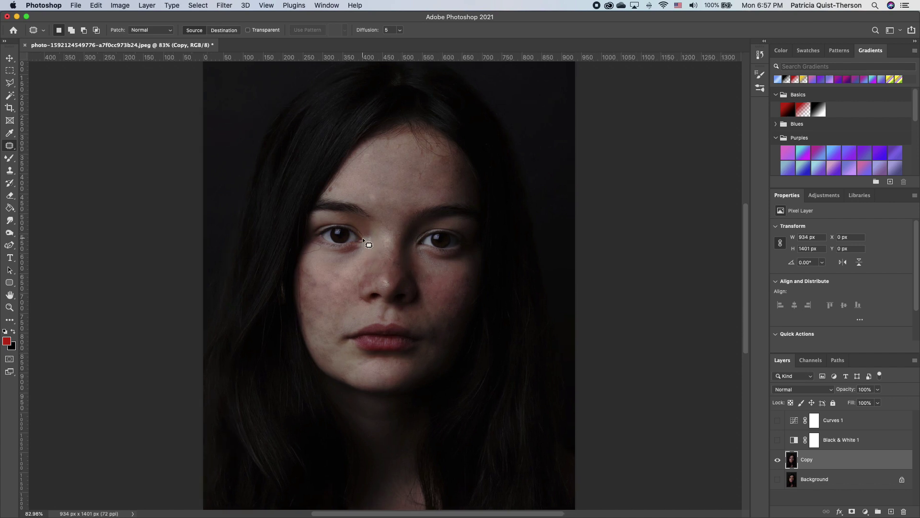
{"action": "scroll", "coordinate": [347, 192], "scroll_direction": "up", "scroll_amount": 3}
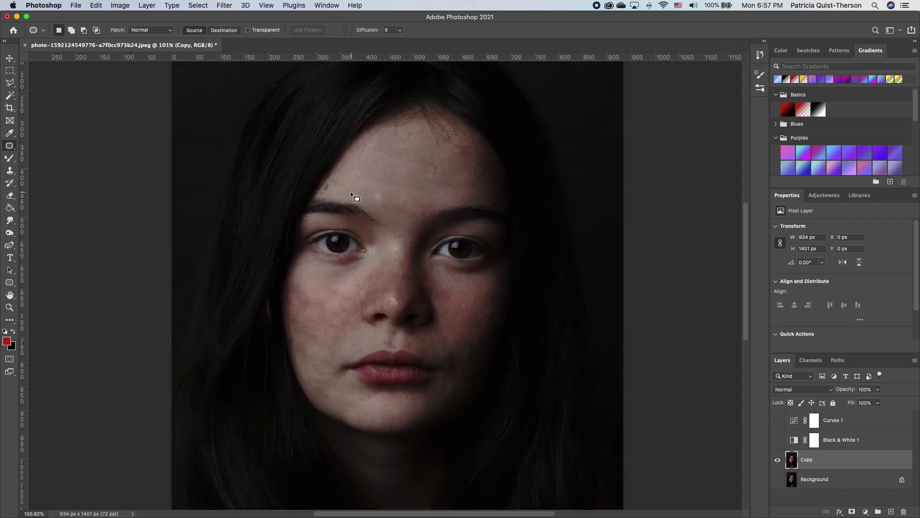
{"action": "scroll", "coordinate": [351, 193], "scroll_direction": "up", "scroll_amount": 1}
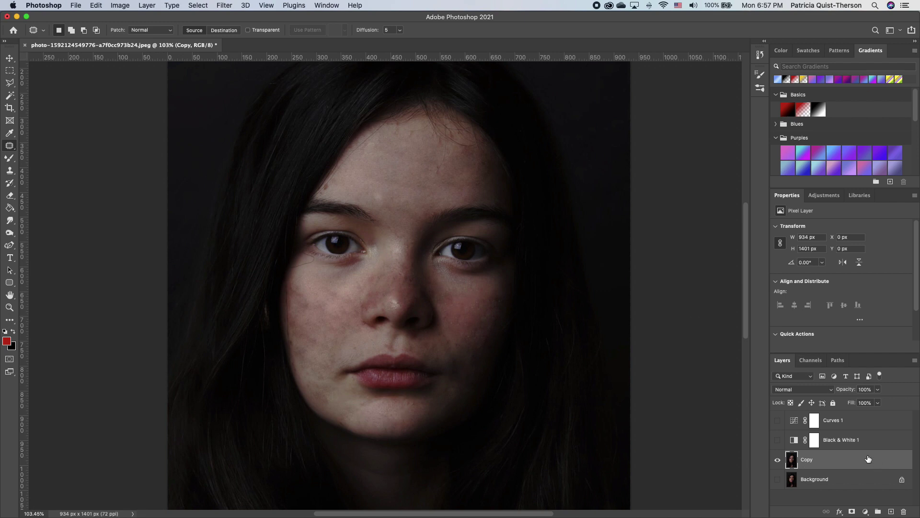
- Delete Black & White 1 and Curves 1, then toggle the Copy layer to compare
{"action": "left_click", "coordinate": [853, 444]}
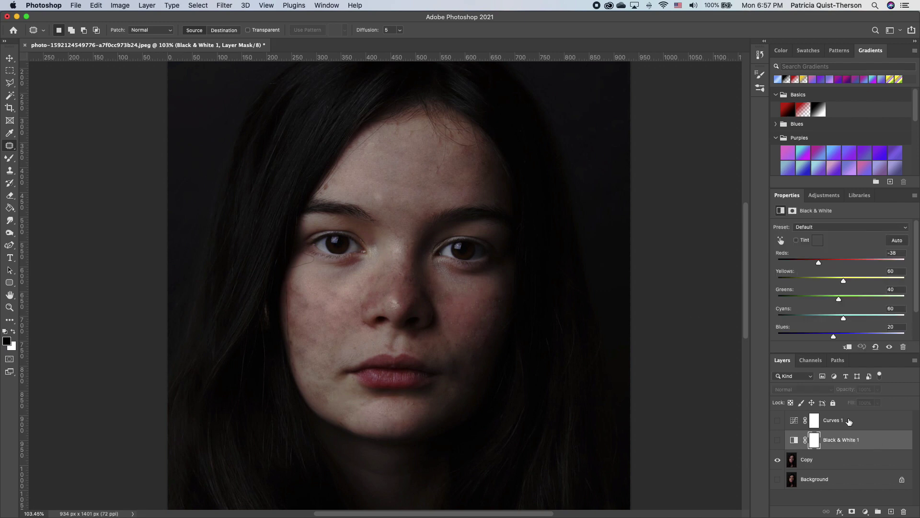
{"action": "scroll", "coordinate": [849, 421], "scroll_direction": "up", "scroll_amount": 3}
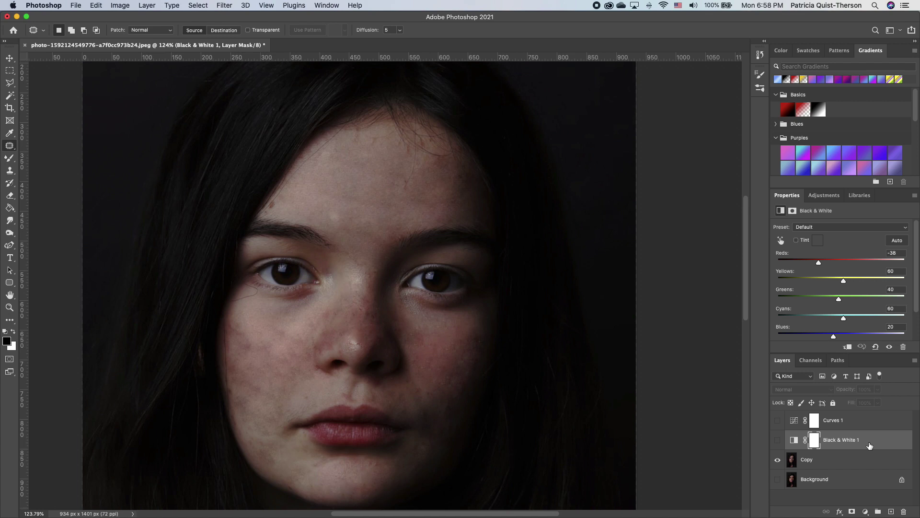
{"action": "left_click", "coordinate": [863, 421], "text": "shift"}
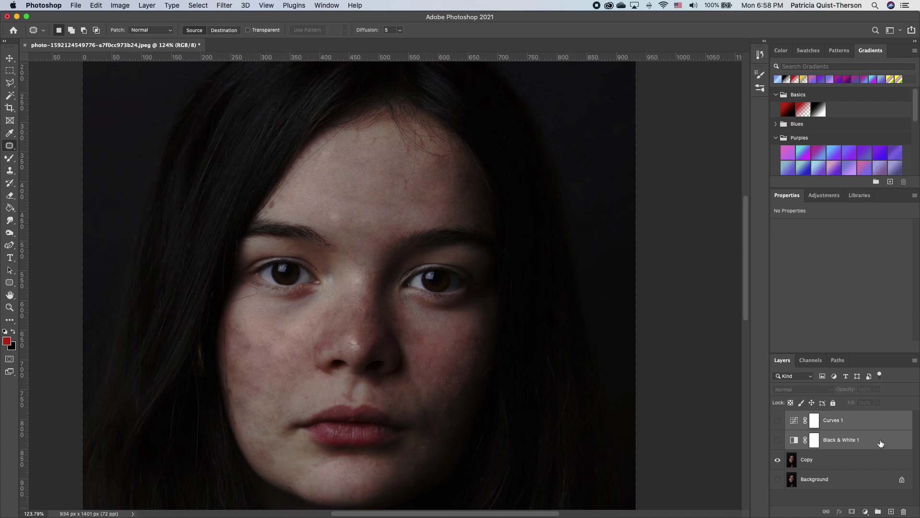
{"action": "left_click_drag", "start_coordinate": [883, 443], "coordinate": [906, 512]}
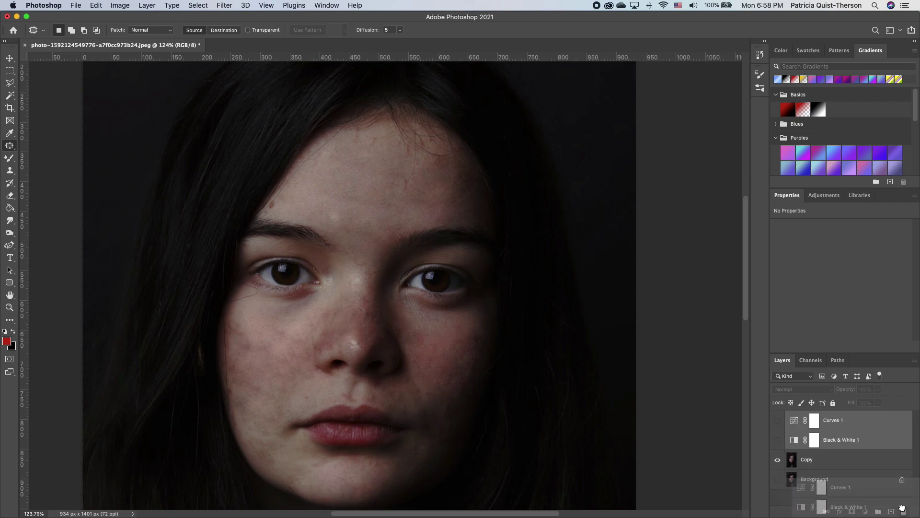
{"action": "left_click", "coordinate": [904, 511]}
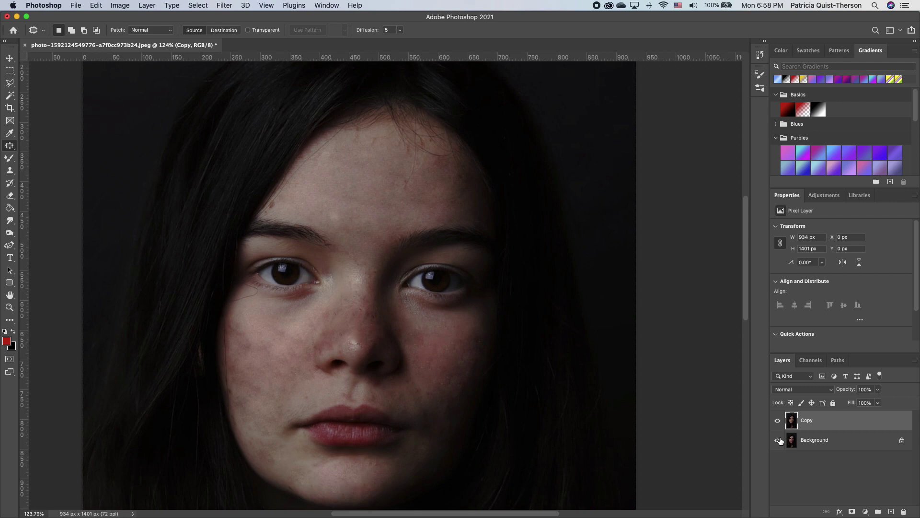
{"action": "left_click", "coordinate": [779, 440], "text": "alt"}
{"action": "left_click", "coordinate": [778, 440], "text": "alt"}
- Duplicate Copy, rename the layers Low Freq and High Freq, and select Low Freq
{"action": "key", "text": "super+j"}
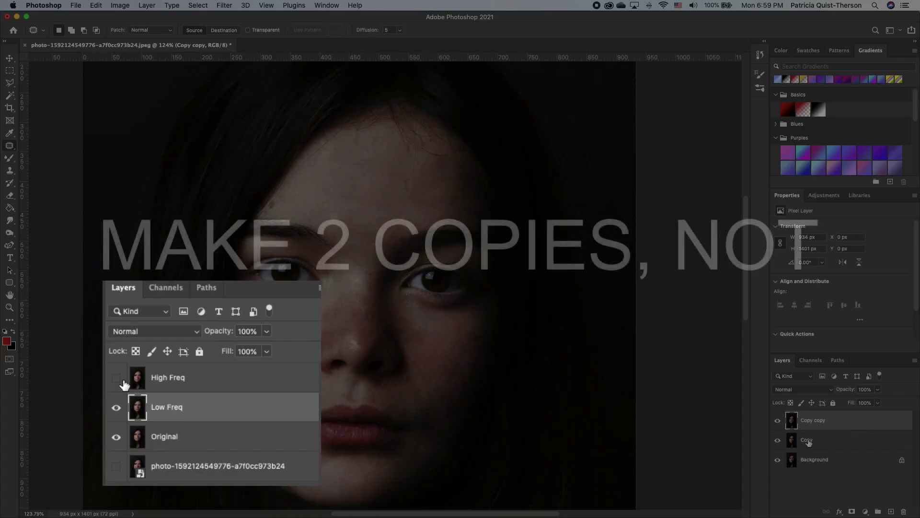
{"action": "double_click", "coordinate": [807, 439]}
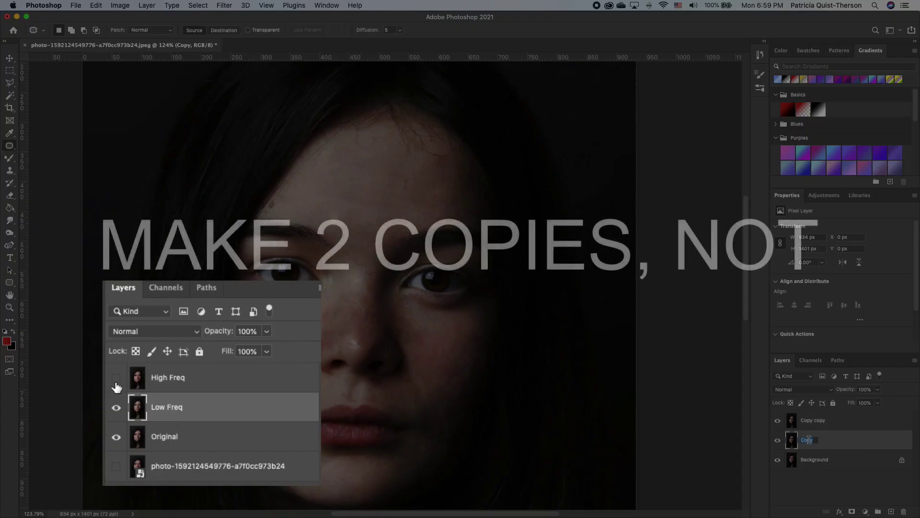
{"action": "type", "text": "Lo"}
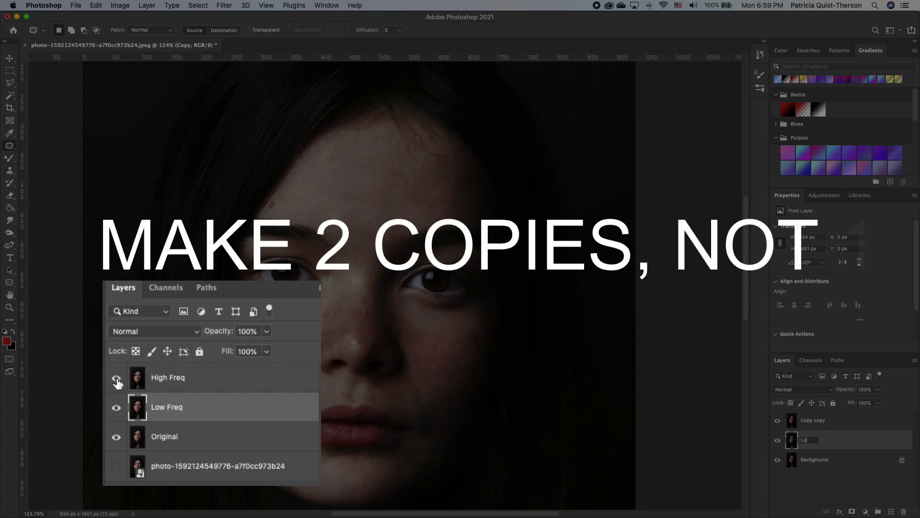
{"action": "type", "text": "w F"}
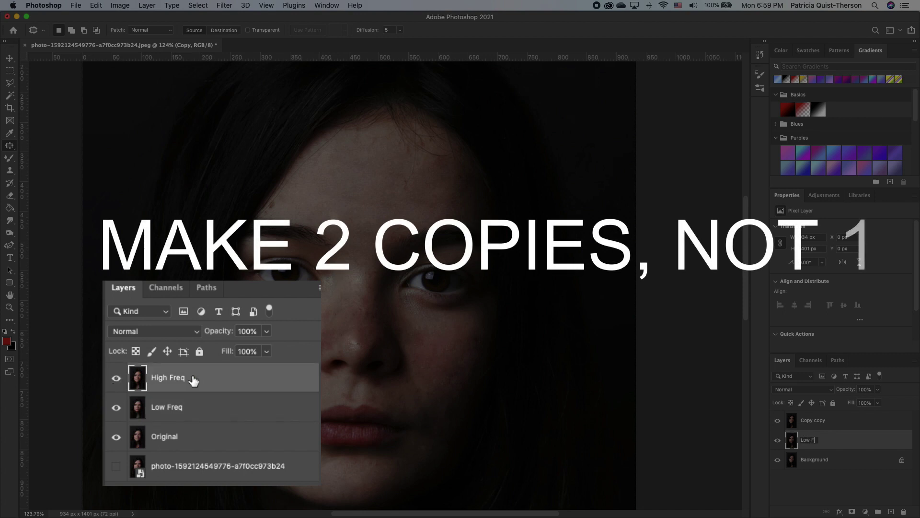
{"action": "type", "text": "req"}
{"action": "key", "text": "Return"}
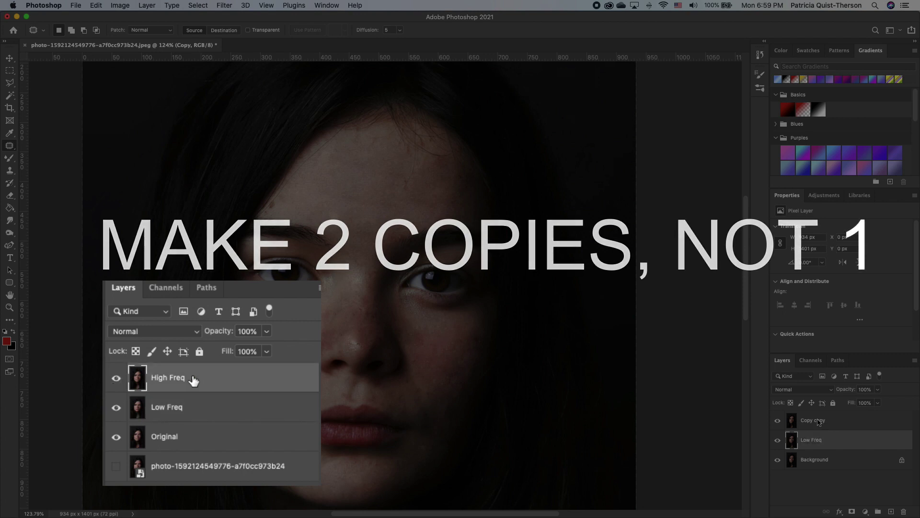
{"action": "double_click", "coordinate": [813, 421]}
{"action": "type", "text": "Hi"}
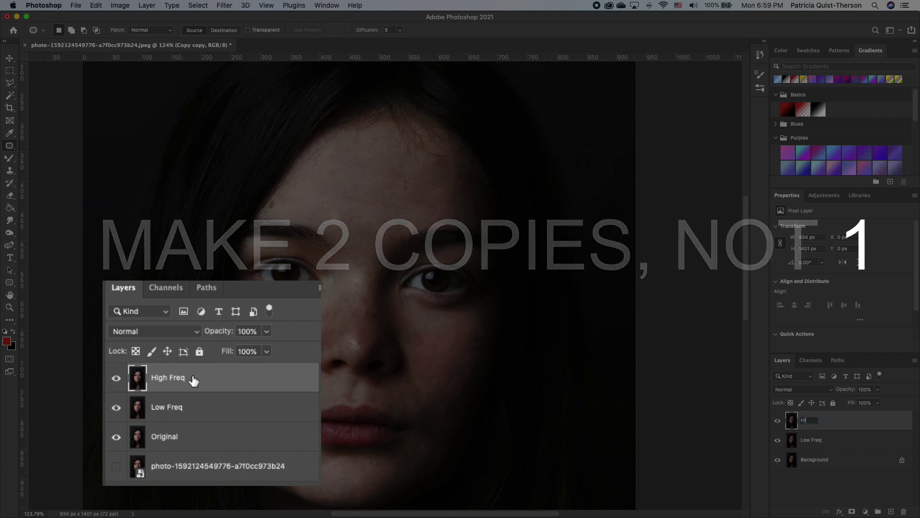
{"action": "type", "text": "gh Freq"}
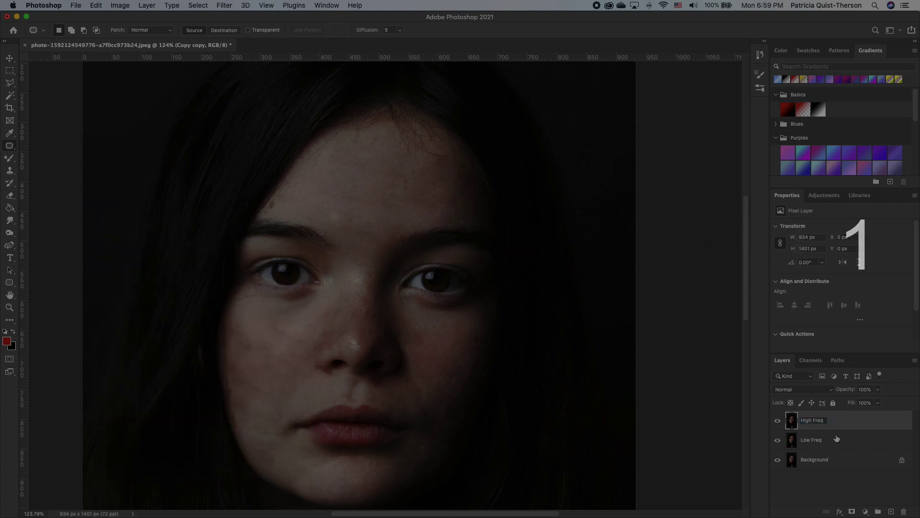
{"action": "left_click", "coordinate": [836, 440]}
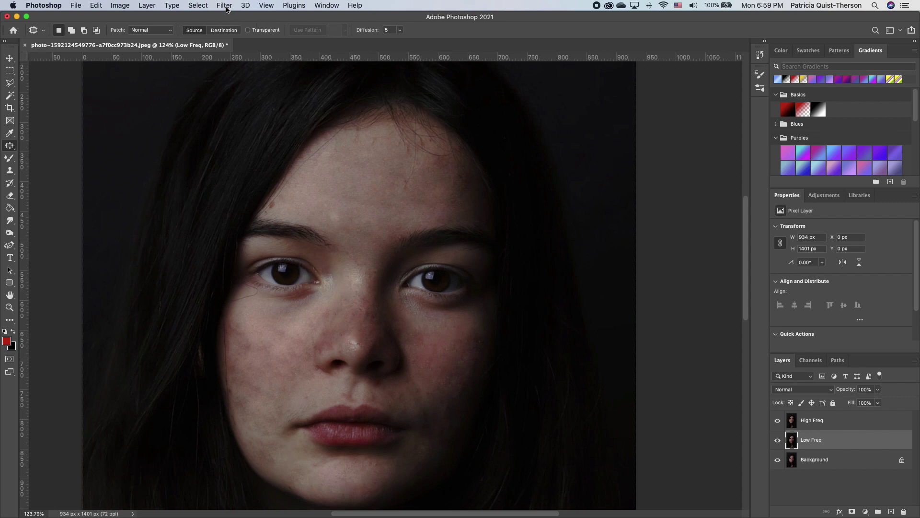
{"action": "left_click", "coordinate": [228, 7]}
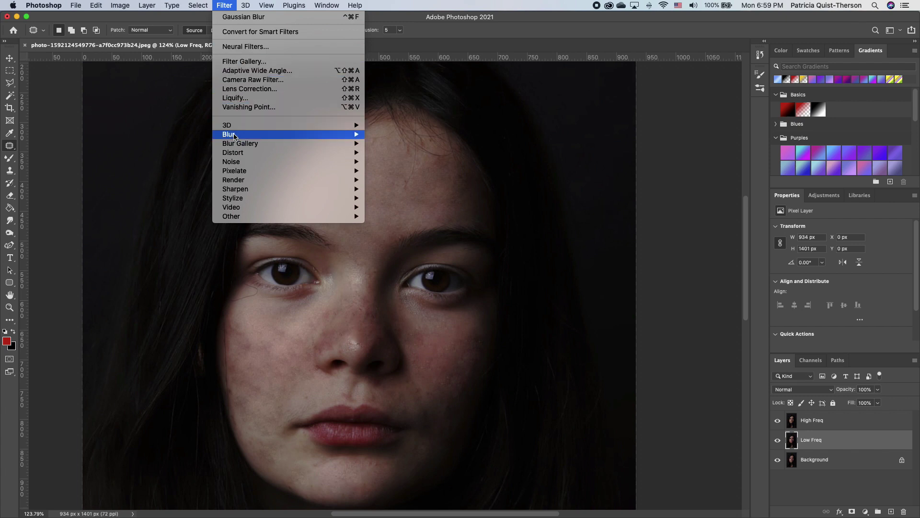
- Apply an 8.5-pixel Gaussian Blur to Low Freq, toggling High Freq to inspect the result
{"action": "mouse_move", "coordinate": [235, 136]}
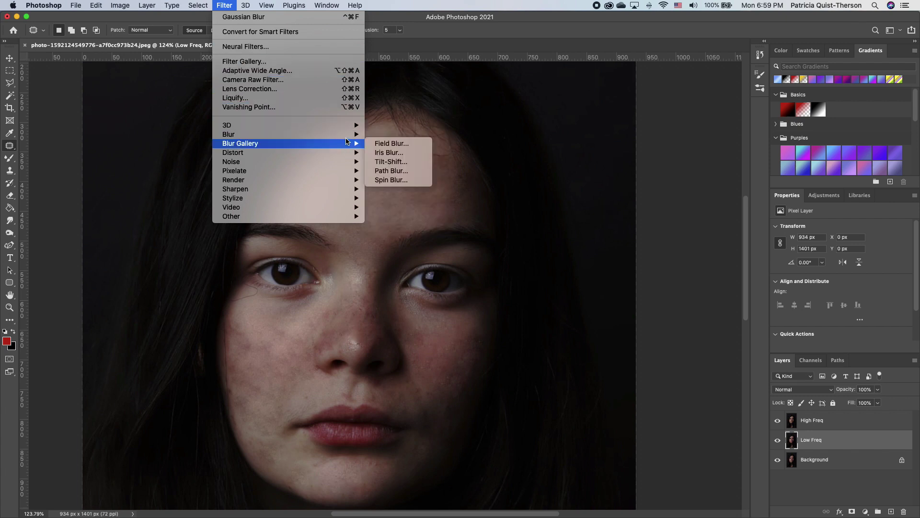
{"action": "left_click", "coordinate": [393, 174]}
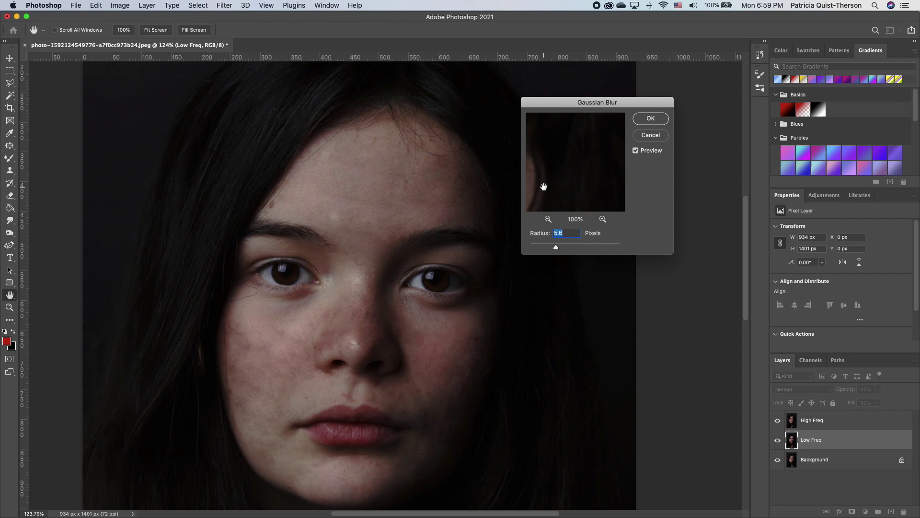
{"action": "left_click_drag", "start_coordinate": [543, 188], "coordinate": [583, 280]}
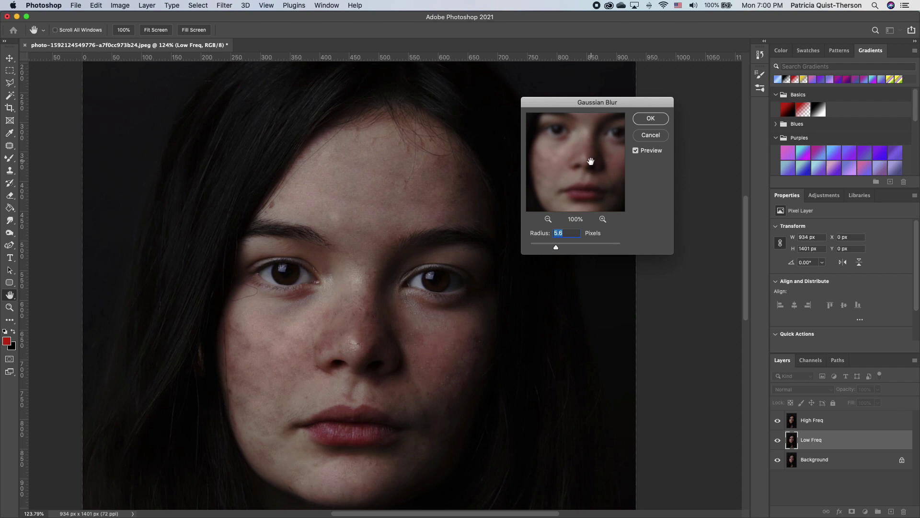
{"action": "mouse_move", "coordinate": [556, 249]}
{"action": "left_mouse_down"}
{"action": "mouse_move", "coordinate": [564, 250]}
{"action": "mouse_move", "coordinate": [555, 248]}
{"action": "left_mouse_up"}
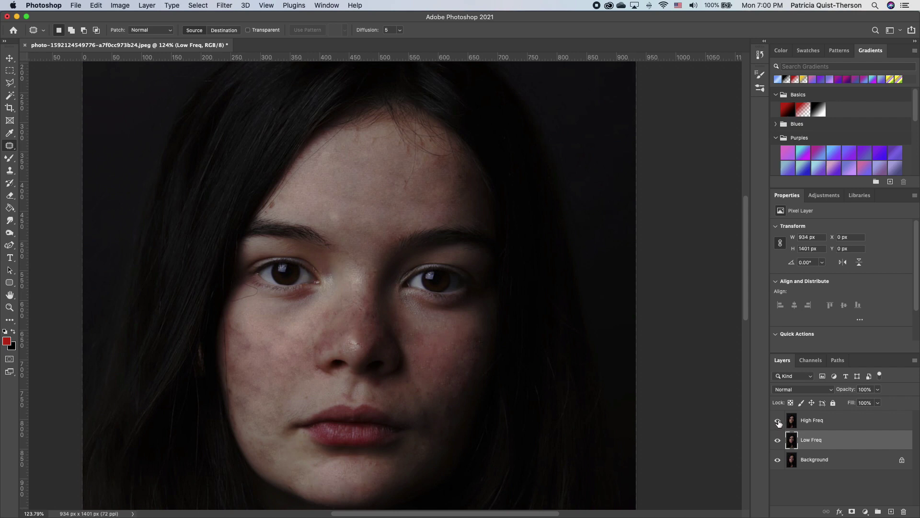
{"action": "left_click", "coordinate": [778, 421]}
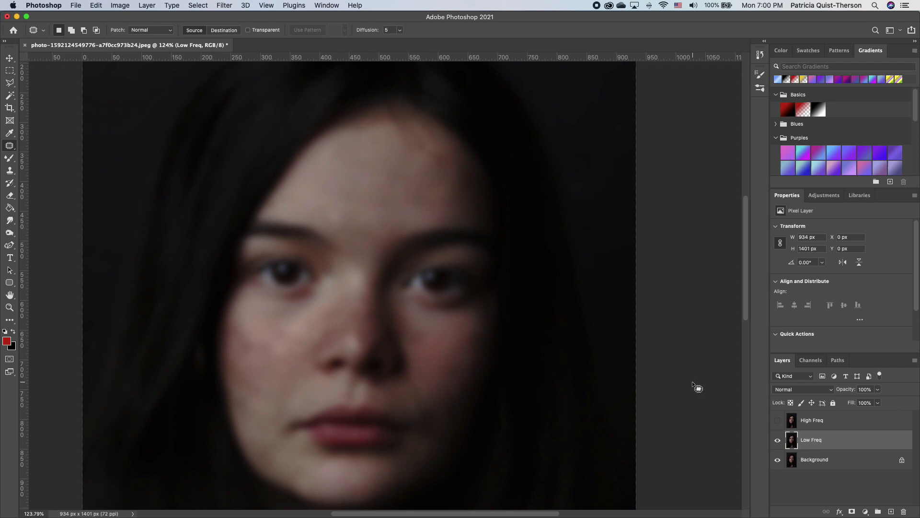
{"action": "left_click", "coordinate": [778, 422]}
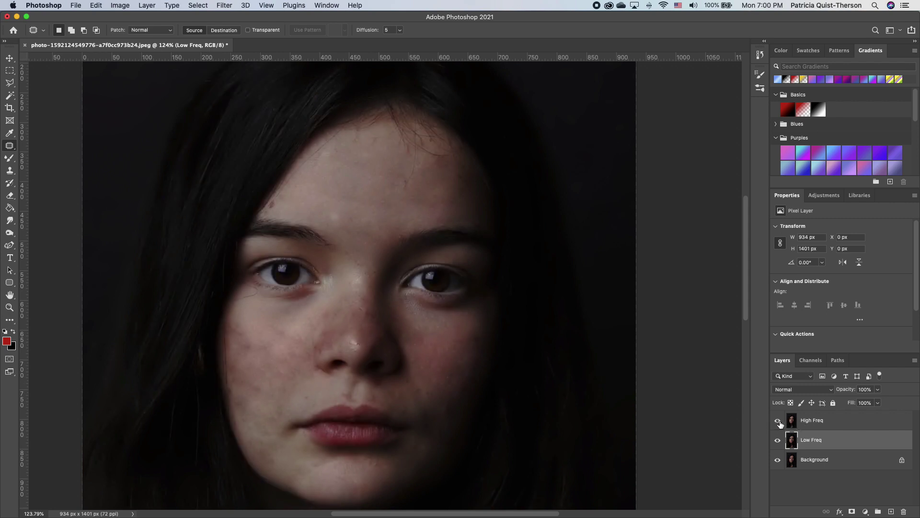
- Apply Image to High Freq subtracting Low Freq (Scale 2, Offset 128), blended in Linear Light
{"action": "left_click", "coordinate": [846, 424]}
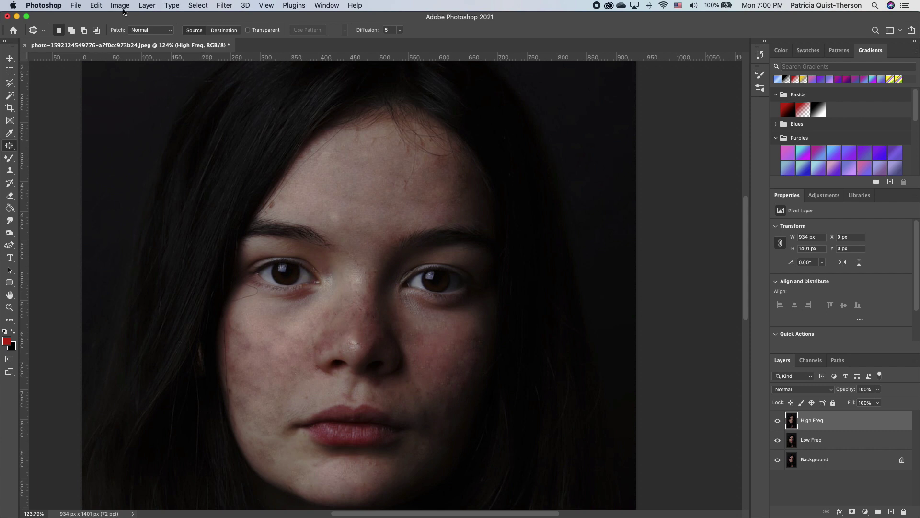
{"action": "left_click", "coordinate": [125, 8]}
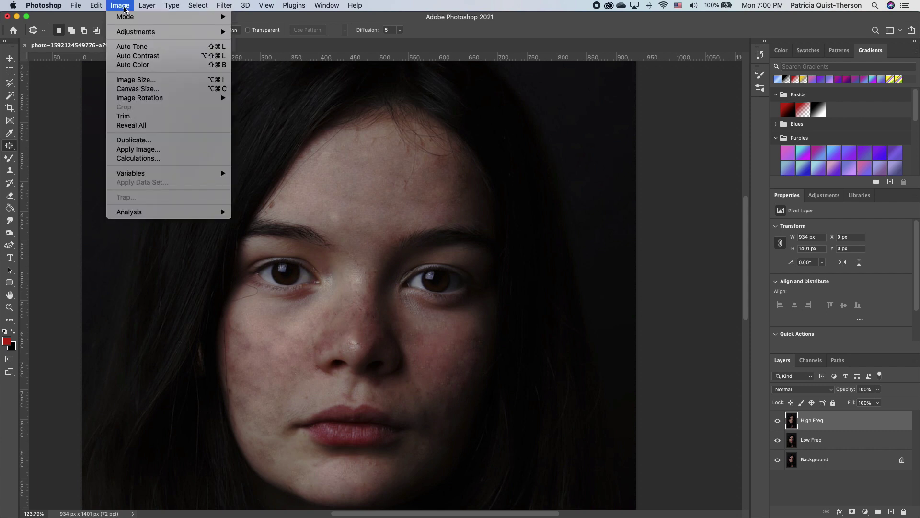
{"action": "left_click", "coordinate": [150, 153]}
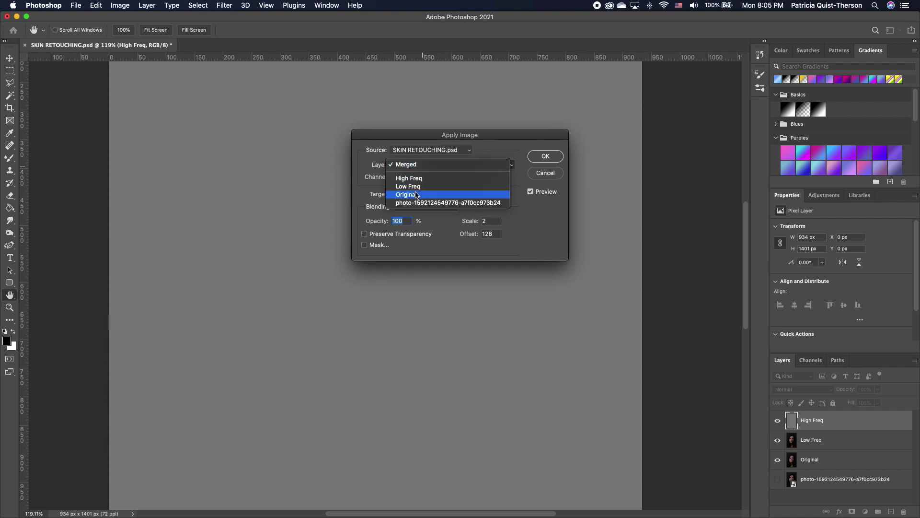
{"action": "left_click", "coordinate": [418, 187]}
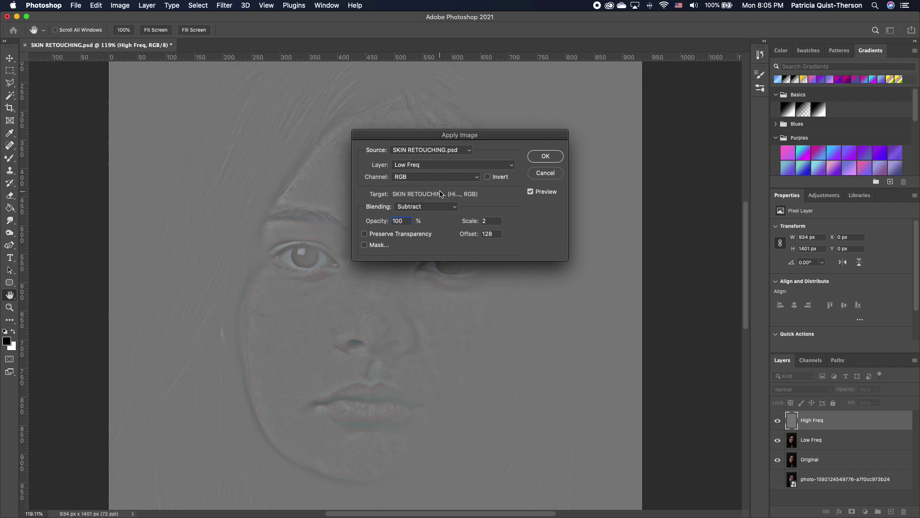
{"action": "left_click", "coordinate": [433, 207]}
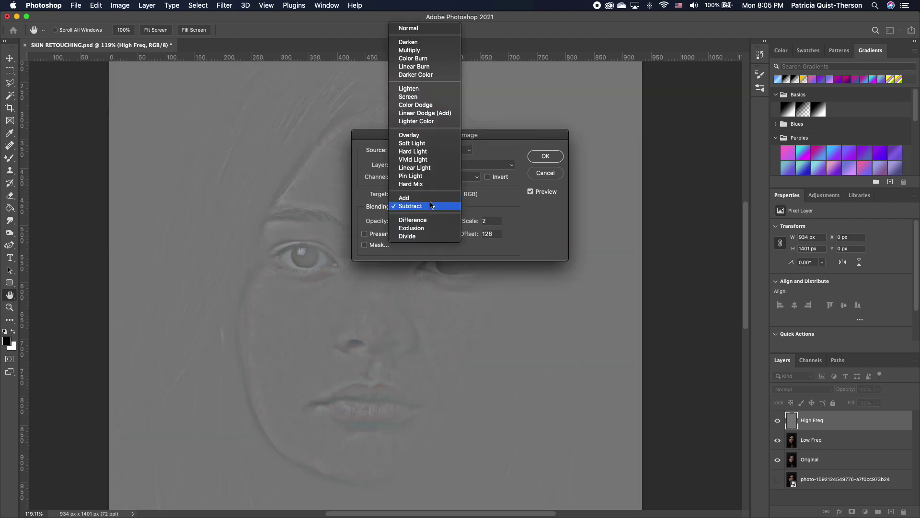
{"action": "left_click", "coordinate": [415, 206]}
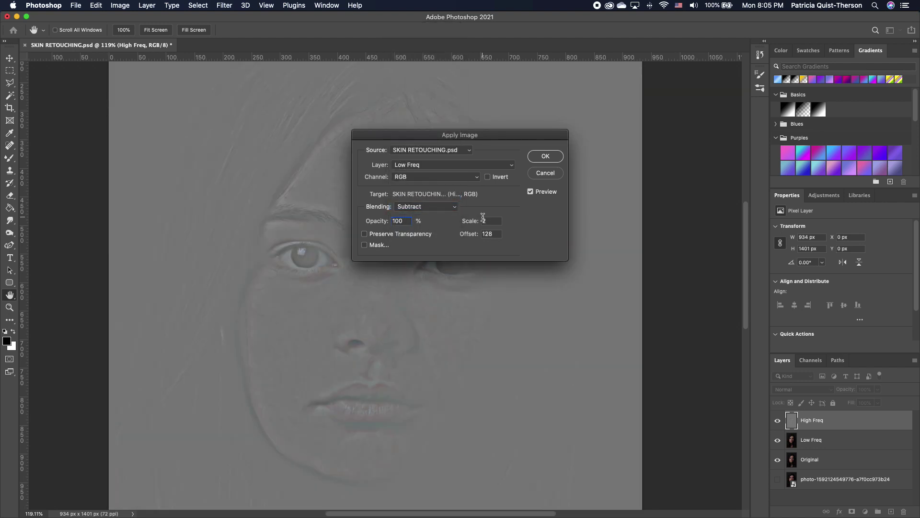
{"action": "left_click", "coordinate": [391, 219]}
{"action": "left_click", "coordinate": [545, 156]}
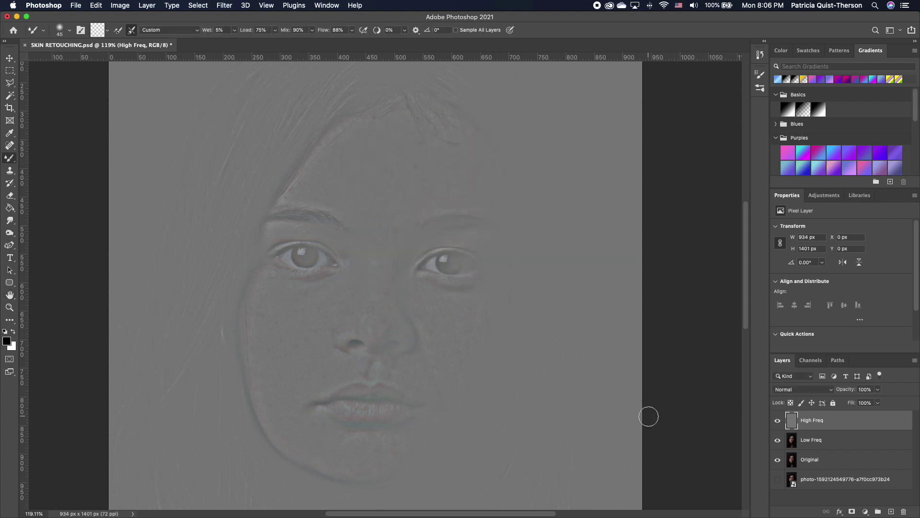
{"action": "left_click", "coordinate": [818, 390]}
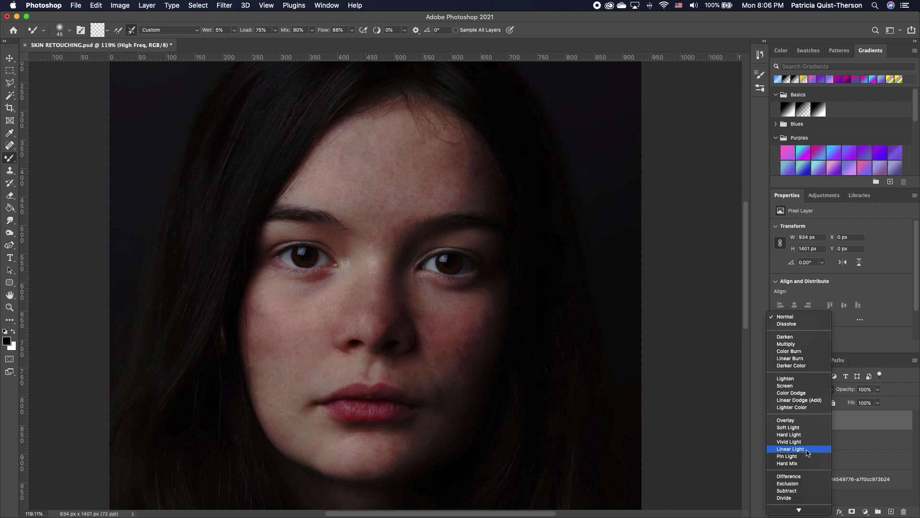
{"action": "left_click", "coordinate": [808, 453]}
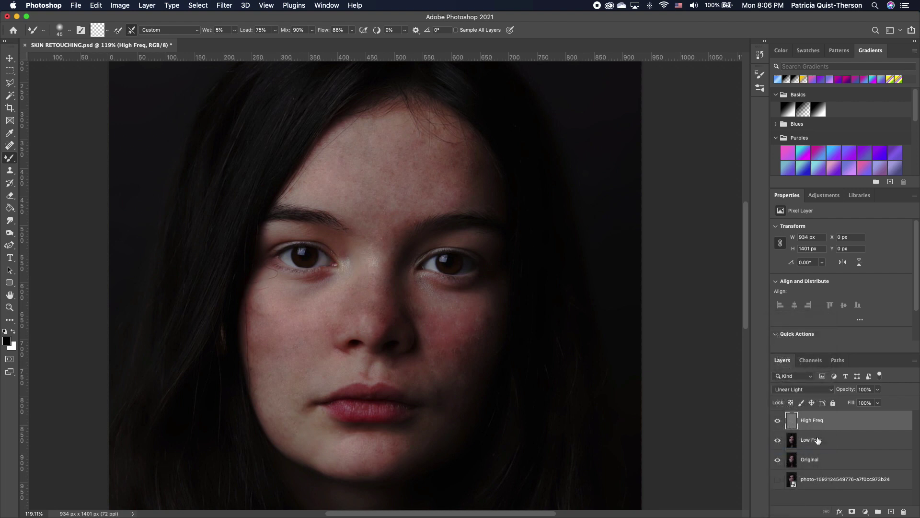
- Select the Low Freq layer and switch to the Mixer Brush Tool
{"action": "left_click", "coordinate": [819, 440]}
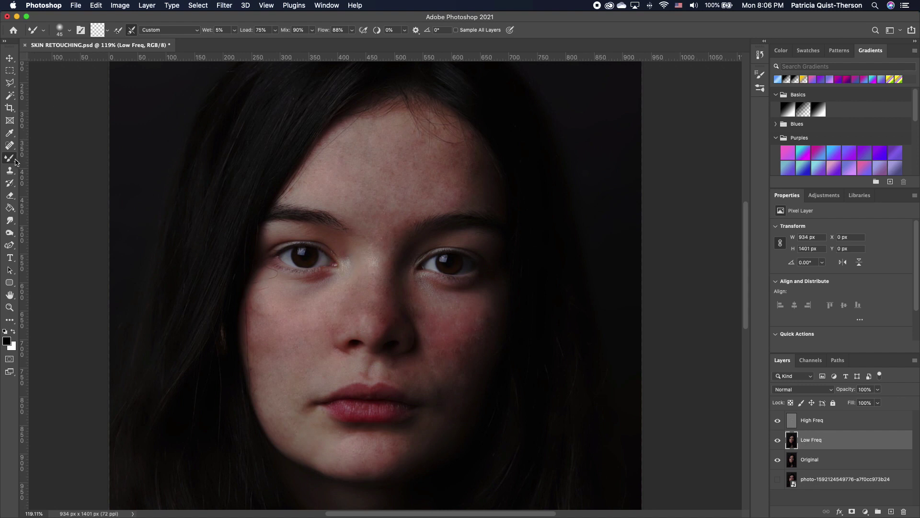
{"action": "right_click", "coordinate": [11, 158]}
{"action": "left_click", "coordinate": [29, 160]}
{"action": "right_click", "coordinate": [13, 162]}
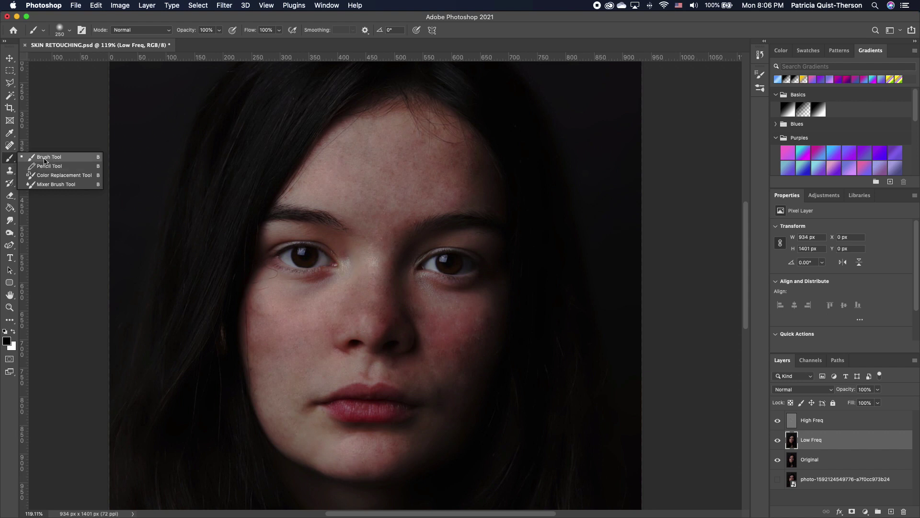
{"action": "left_click", "coordinate": [45, 186]}
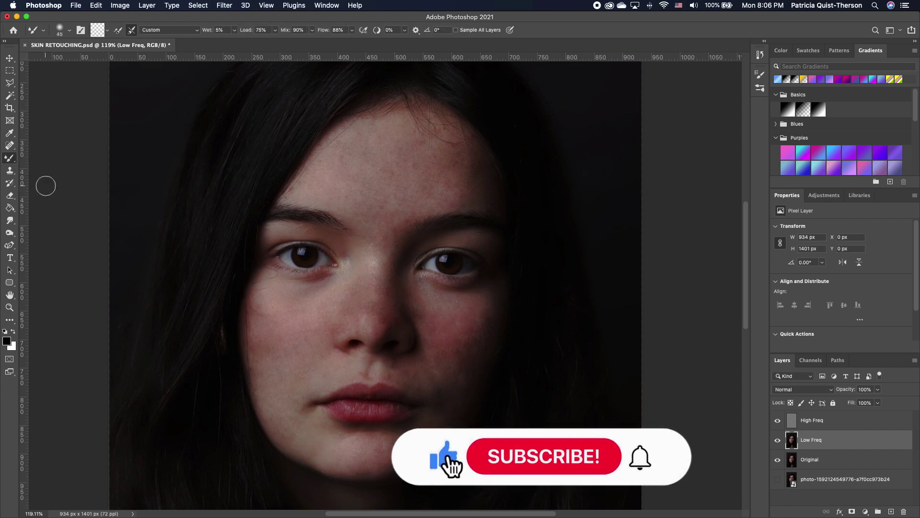
- Enable cleaning the brush after each stroke and set Wet to 9% and Flow to 100%
{"action": "left_click", "coordinate": [132, 32]}
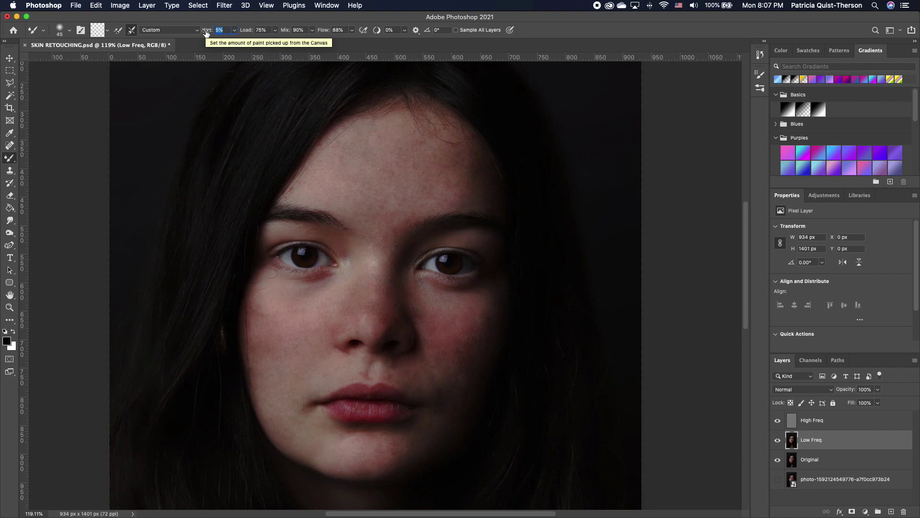
{"action": "type", "text": "9"}
{"action": "left_click", "coordinate": [268, 30]}
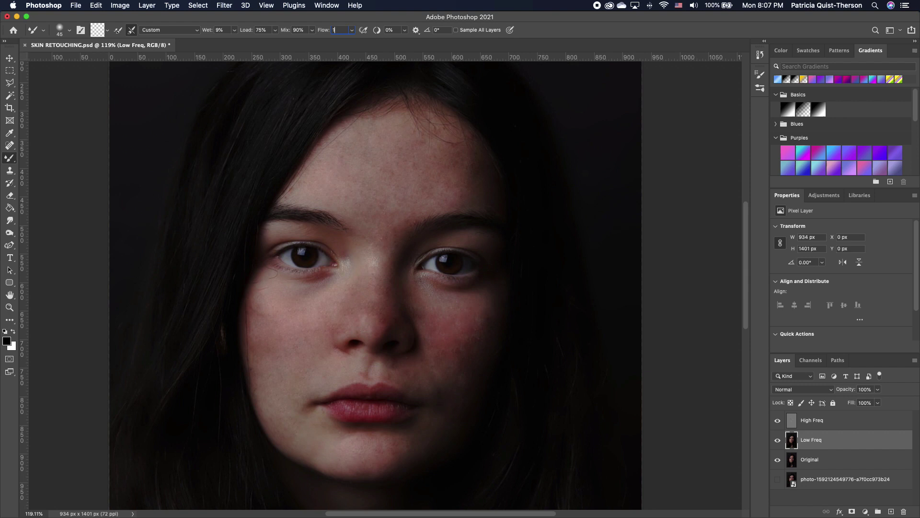
{"action": "type", "text": "00"}
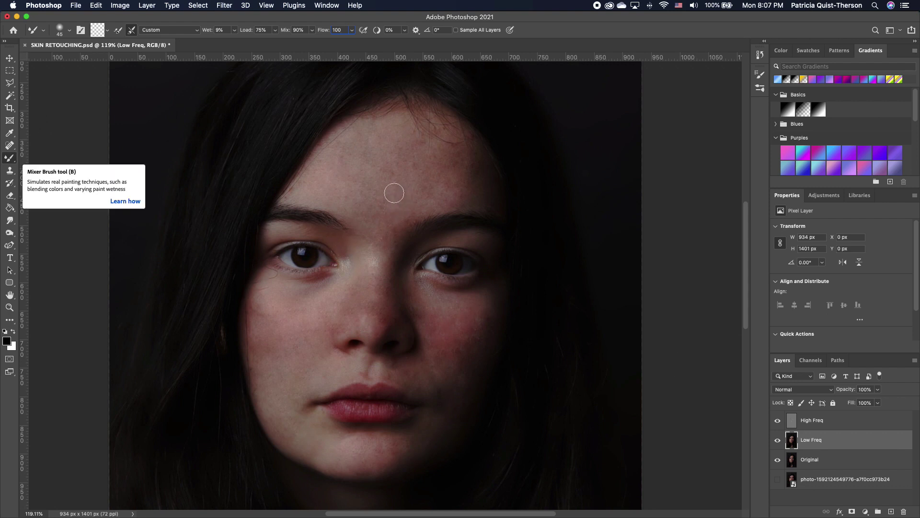
- Sweep the 90 px Mixer Brush over the forehead, left cheek, nose and right cheek to jaw
{"action": "mouse_move", "coordinate": [394, 193]}
{"action": "left_mouse_down"}
{"action": "mouse_move", "coordinate": [384, 199]}
{"action": "mouse_move", "coordinate": [409, 192]}
{"action": "mouse_move", "coordinate": [393, 161]}
{"action": "mouse_move", "coordinate": [423, 182]}
{"action": "left_mouse_up"}
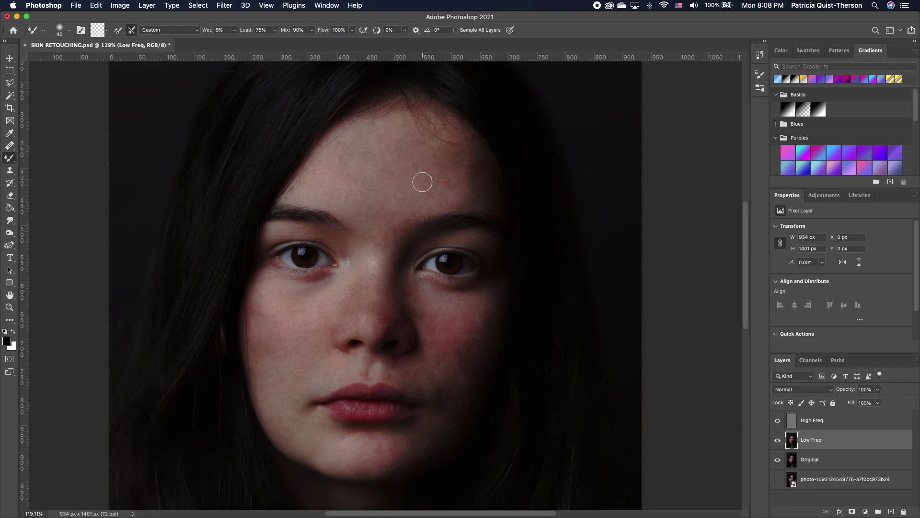
{"action": "key", "text": "bracketright"}
{"action": "key", "text": "bracketright"}
{"action": "key", "text": "bracketright"}
{"action": "key", "text": "bracketright"}
{"action": "key", "text": "bracketright"}
{"action": "mouse_move", "coordinate": [297, 342]}
{"action": "left_mouse_down"}
{"action": "mouse_move", "coordinate": [273, 314]}
{"action": "mouse_move", "coordinate": [258, 330]}
{"action": "mouse_move", "coordinate": [265, 320]}
{"action": "mouse_move", "coordinate": [289, 347]}
{"action": "mouse_move", "coordinate": [283, 341]}
{"action": "mouse_move", "coordinate": [265, 398]}
{"action": "mouse_move", "coordinate": [289, 394]}
{"action": "mouse_move", "coordinate": [287, 429]}
{"action": "mouse_move", "coordinate": [321, 454]}
{"action": "mouse_move", "coordinate": [356, 446]}
{"action": "mouse_move", "coordinate": [388, 457]}
{"action": "mouse_move", "coordinate": [410, 445]}
{"action": "mouse_move", "coordinate": [398, 390]}
{"action": "mouse_move", "coordinate": [348, 382]}
{"action": "mouse_move", "coordinate": [341, 363]}
{"action": "mouse_move", "coordinate": [430, 369]}
{"action": "left_mouse_up"}
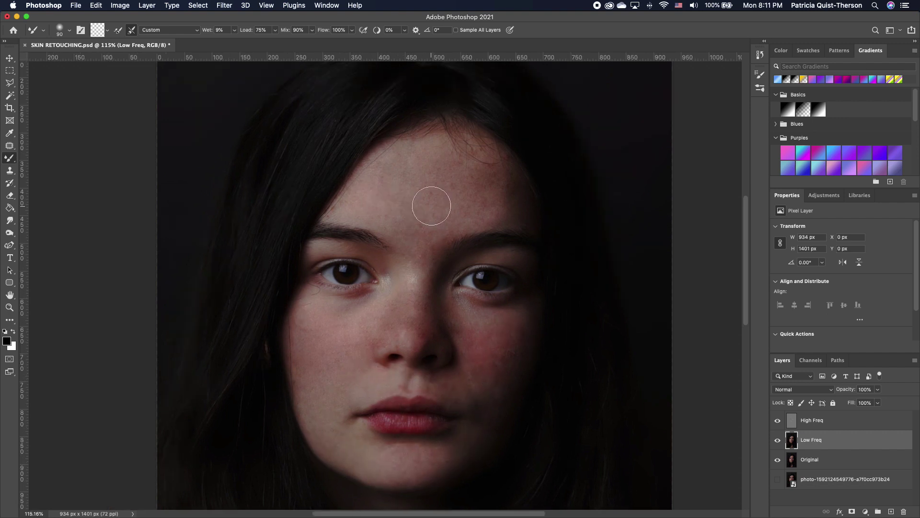
{"action": "mouse_move", "coordinate": [429, 206]}
{"action": "left_mouse_down"}
{"action": "mouse_move", "coordinate": [416, 258]}
{"action": "mouse_move", "coordinate": [507, 197]}
{"action": "mouse_move", "coordinate": [444, 214]}
{"action": "mouse_move", "coordinate": [463, 179]}
{"action": "mouse_move", "coordinate": [492, 171]}
{"action": "mouse_move", "coordinate": [504, 180]}
{"action": "mouse_move", "coordinate": [488, 200]}
{"action": "mouse_move", "coordinate": [435, 157]}
{"action": "mouse_move", "coordinate": [426, 180]}
{"action": "mouse_move", "coordinate": [380, 189]}
{"action": "mouse_move", "coordinate": [410, 164]}
{"action": "mouse_move", "coordinate": [365, 203]}
{"action": "mouse_move", "coordinate": [402, 200]}
{"action": "left_mouse_up"}
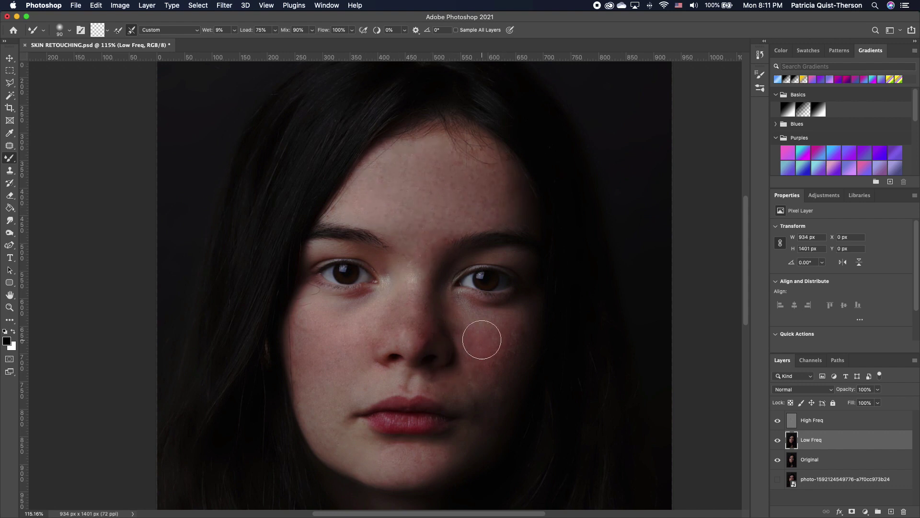
{"action": "mouse_move", "coordinate": [482, 339]}
{"action": "left_mouse_down"}
{"action": "mouse_move", "coordinate": [564, 375]}
{"action": "mouse_move", "coordinate": [526, 436]}
{"action": "mouse_move", "coordinate": [486, 420]}
{"action": "mouse_move", "coordinate": [452, 465]}
{"action": "mouse_move", "coordinate": [398, 469]}
{"action": "mouse_move", "coordinate": [372, 316]}
{"action": "mouse_move", "coordinate": [431, 315]}
{"action": "mouse_move", "coordinate": [513, 362]}
{"action": "left_mouse_up"}
{"action": "left_click", "coordinate": [831, 423]}
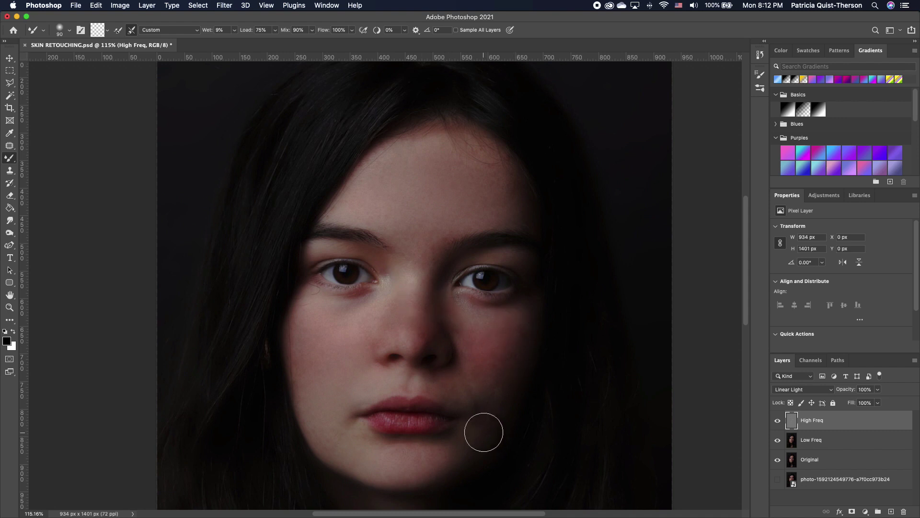
- Compare the original acne photo with the retouch, then stamp all visible layers into Layer 1
{"action": "left_click", "coordinate": [778, 480], "text": "alt"}
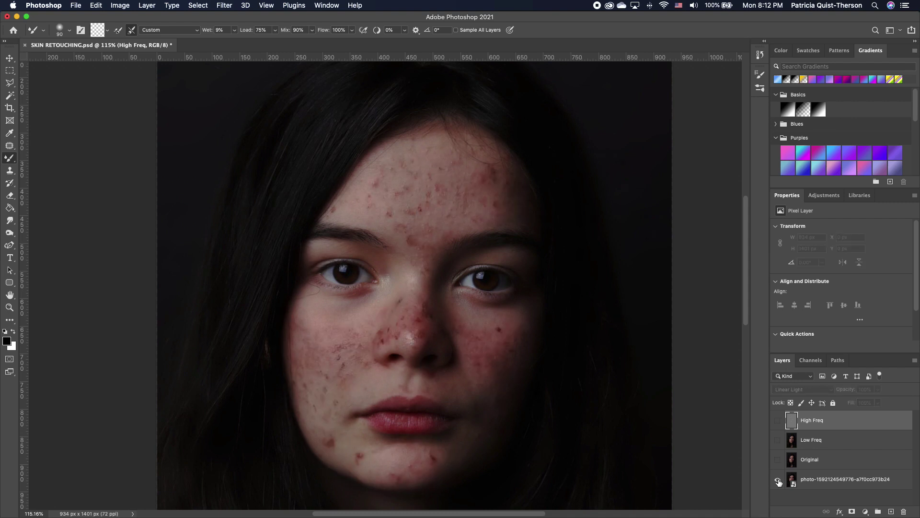
{"action": "left_click", "coordinate": [778, 480], "text": "alt"}
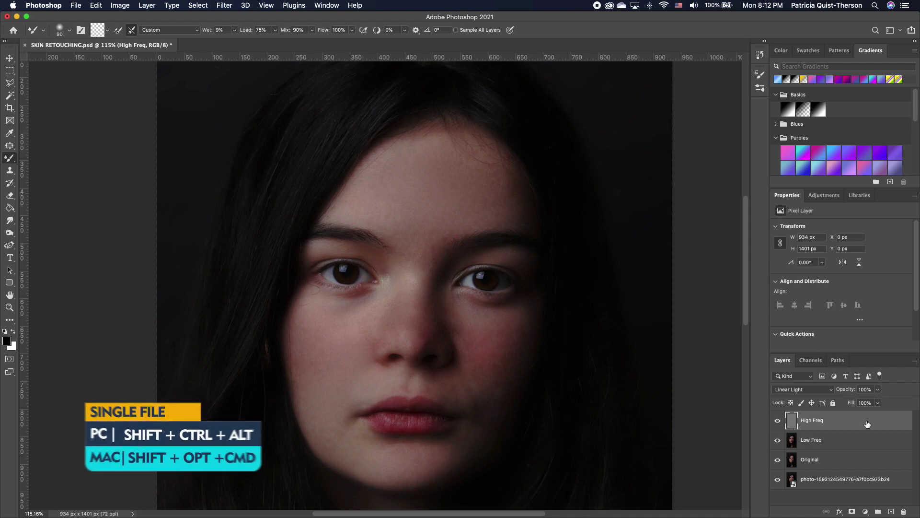
{"action": "key", "text": "alt+shift+super+e"}
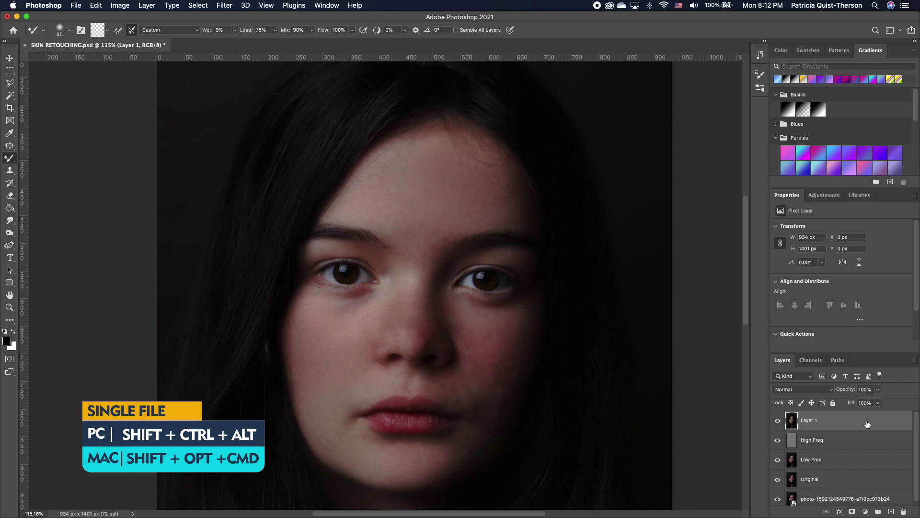
- Patch out the stray hairs on the forehead, near the hairline and above the left brow
{"action": "left_click", "coordinate": [11, 147]}
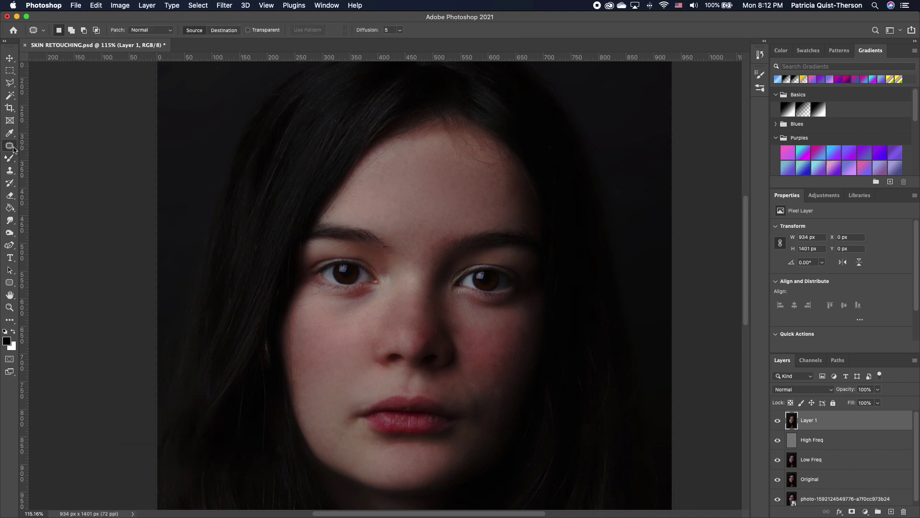
{"action": "right_click", "coordinate": [12, 148]}
{"action": "left_click", "coordinate": [48, 158]}
{"action": "scroll", "coordinate": [359, 182], "scroll_direction": "up", "scroll_amount": 5}
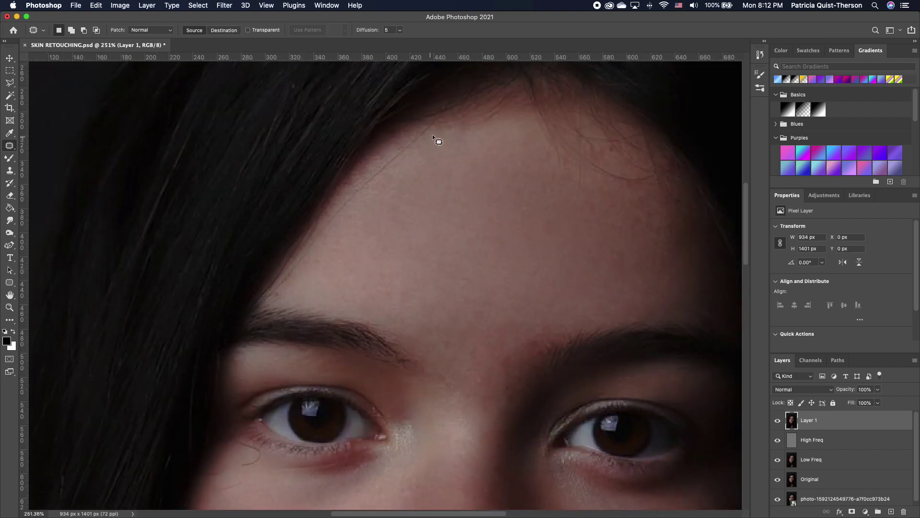
{"action": "mouse_move", "coordinate": [436, 129]}
{"action": "left_mouse_down"}
{"action": "mouse_move", "coordinate": [379, 177]}
{"action": "mouse_move", "coordinate": [433, 131]}
{"action": "mouse_move", "coordinate": [419, 170]}
{"action": "mouse_move", "coordinate": [368, 177]}
{"action": "mouse_move", "coordinate": [329, 218]}
{"action": "mouse_move", "coordinate": [357, 210]}
{"action": "mouse_move", "coordinate": [392, 163]}
{"action": "left_mouse_up"}
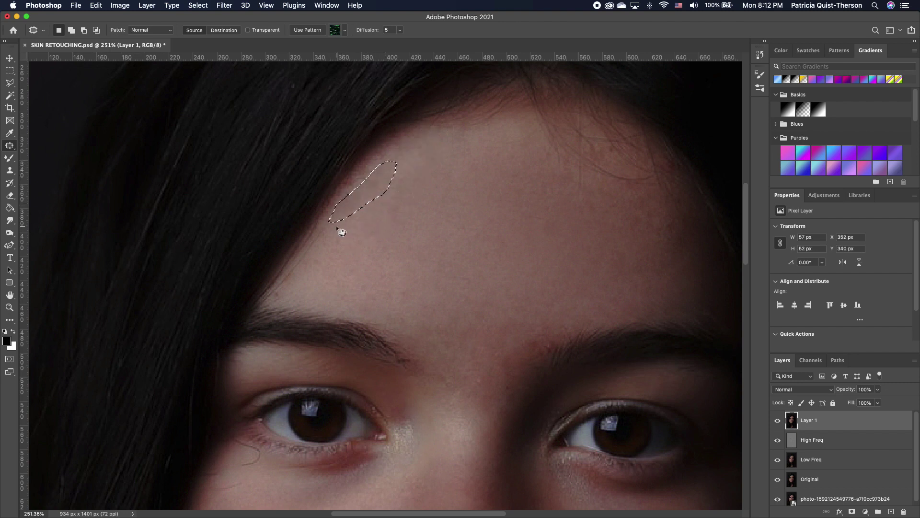
{"action": "mouse_move", "coordinate": [327, 223]}
{"action": "left_mouse_down"}
{"action": "mouse_move", "coordinate": [277, 284]}
{"action": "mouse_move", "coordinate": [302, 281]}
{"action": "mouse_move", "coordinate": [334, 222]}
{"action": "mouse_move", "coordinate": [324, 225]}
{"action": "mouse_move", "coordinate": [320, 243]}
{"action": "mouse_move", "coordinate": [345, 242]}
{"action": "left_mouse_up"}
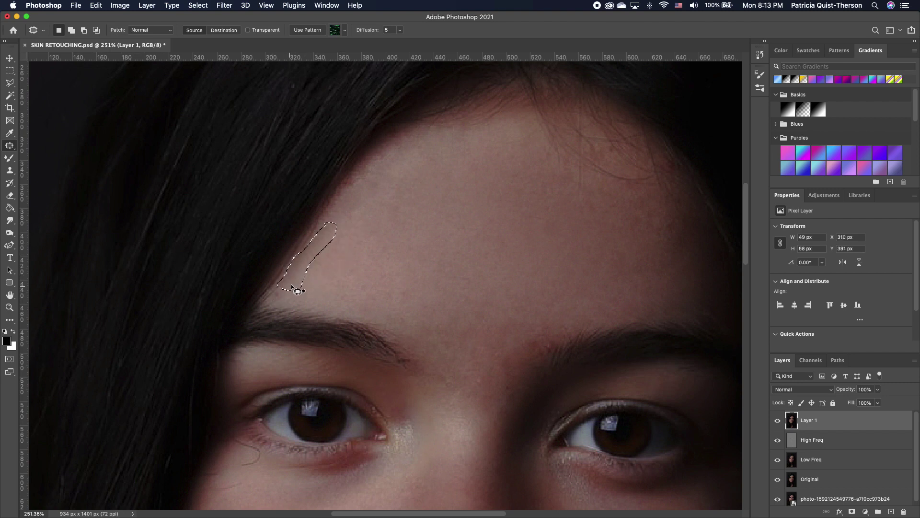
{"action": "key", "text": "cmd+d"}
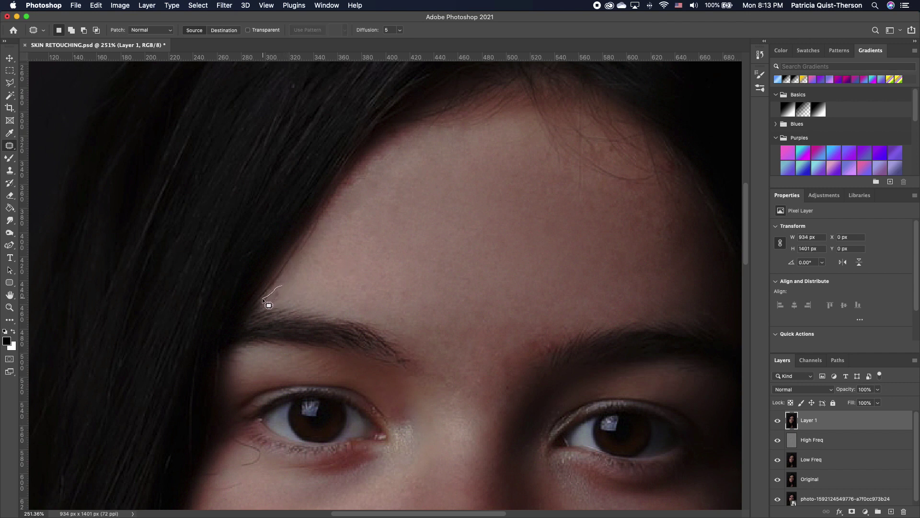
{"action": "left_click_drag", "start_coordinate": [277, 294], "coordinate": [284, 298]}
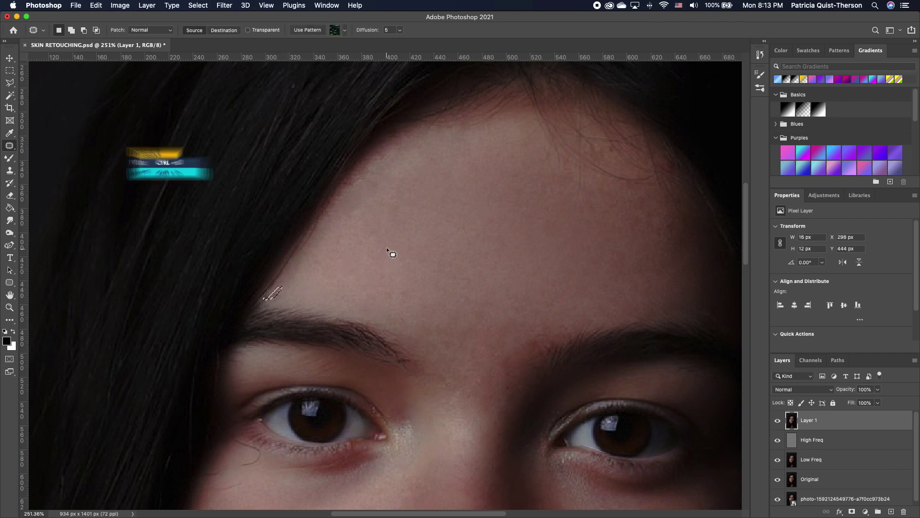
{"action": "key", "text": "cmd+d"}
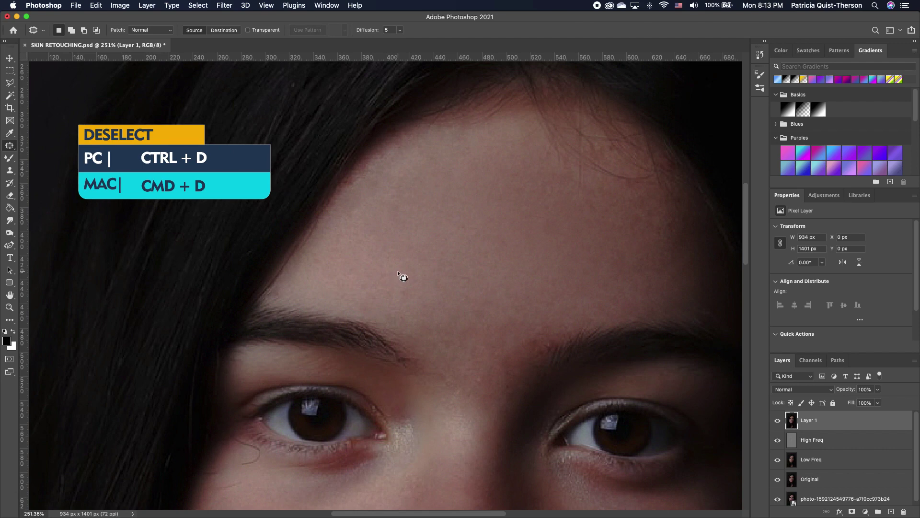
- Patch the long hair strand along the cheek and the stray hair under the eye
{"action": "scroll", "coordinate": [446, 270], "scroll_direction": "down", "scroll_amount": 10}
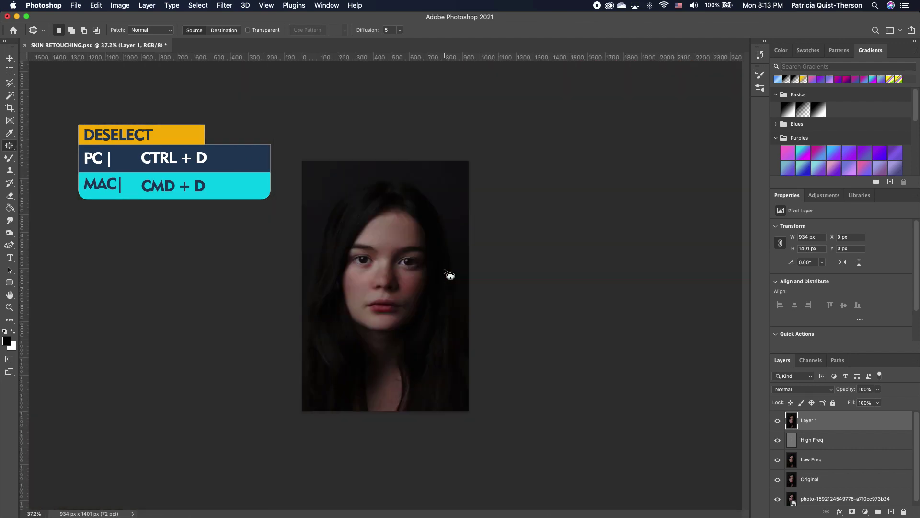
{"action": "scroll", "coordinate": [354, 283], "scroll_direction": "up", "scroll_amount": 8}
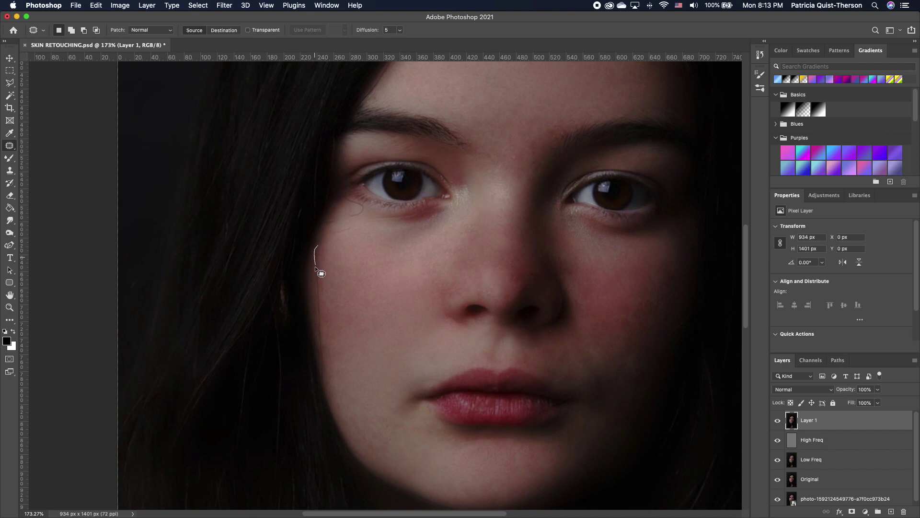
{"action": "left_click_drag", "start_coordinate": [318, 262], "coordinate": [318, 261]}
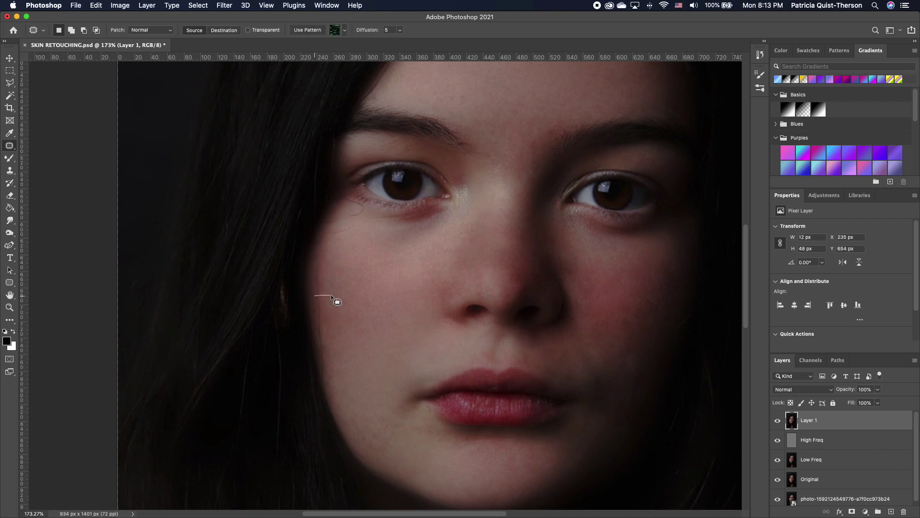
{"action": "left_click_drag", "start_coordinate": [331, 295], "coordinate": [315, 306]}
{"action": "left_click_drag", "start_coordinate": [318, 268], "coordinate": [318, 267]}
{"action": "left_click_drag", "start_coordinate": [355, 232], "coordinate": [334, 222]}
{"action": "left_click_drag", "start_coordinate": [355, 210], "coordinate": [350, 236]}
{"action": "key", "text": "super+d"}
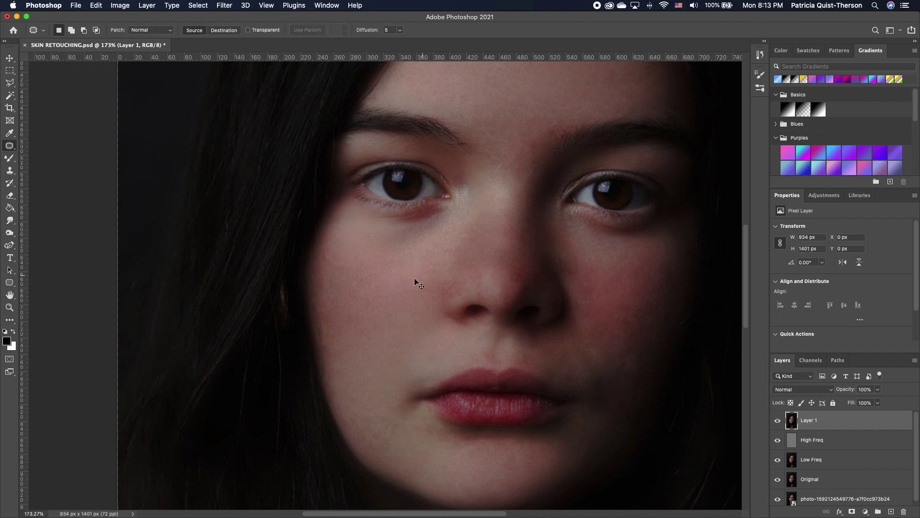
{"action": "scroll", "coordinate": [353, 274], "scroll_direction": "right", "scroll_amount": 1}
{"action": "scroll", "coordinate": [341, 270], "scroll_direction": "down", "scroll_amount": 3}
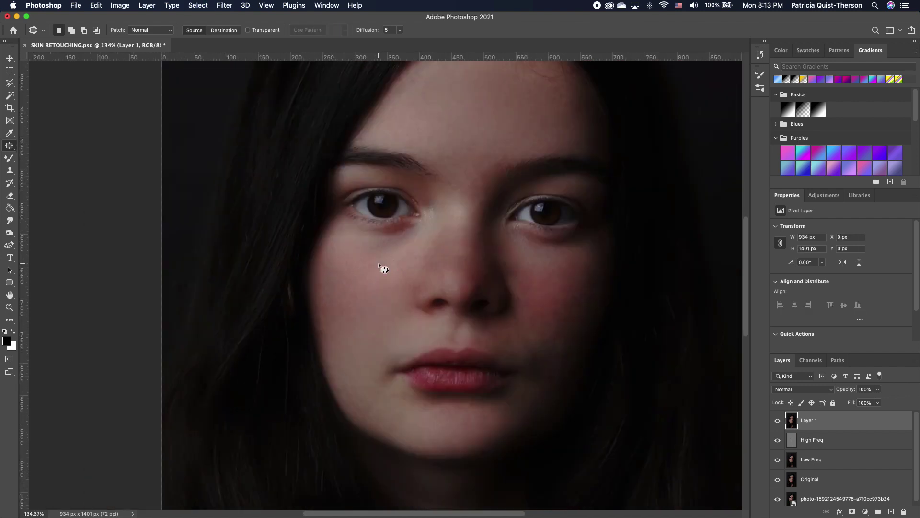
{"action": "scroll", "coordinate": [437, 222], "scroll_direction": "down", "scroll_amount": 3}
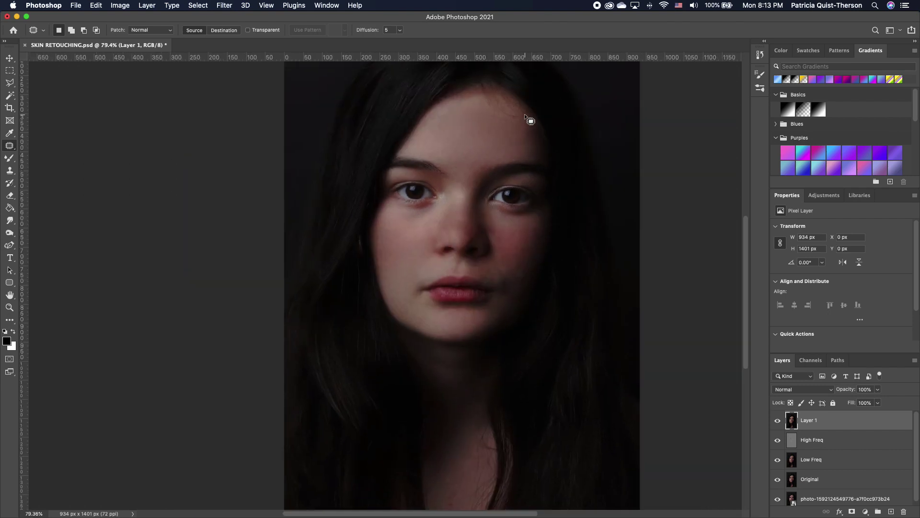
{"action": "scroll", "coordinate": [526, 113], "scroll_direction": "up", "scroll_amount": 3}
{"action": "scroll", "coordinate": [531, 115], "scroll_direction": "up", "scroll_amount": 2}
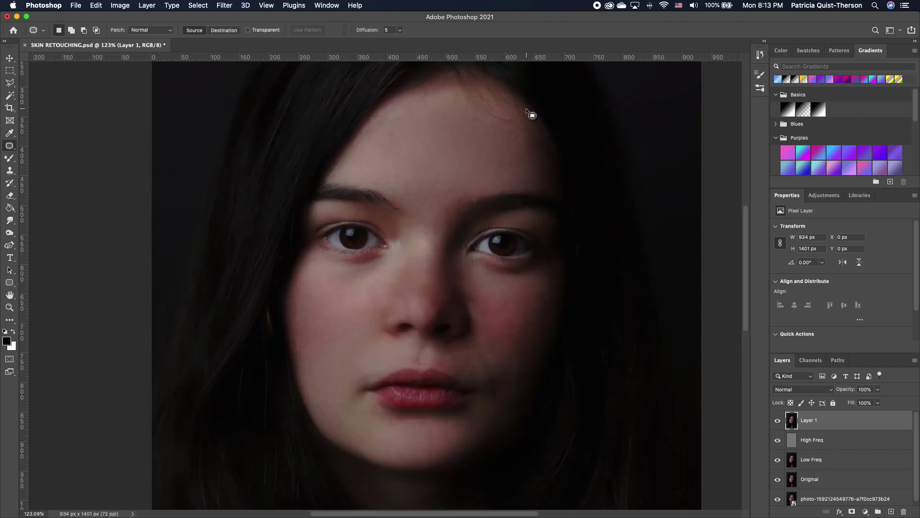
{"action": "scroll", "coordinate": [508, 117], "scroll_direction": "up", "scroll_amount": 1}
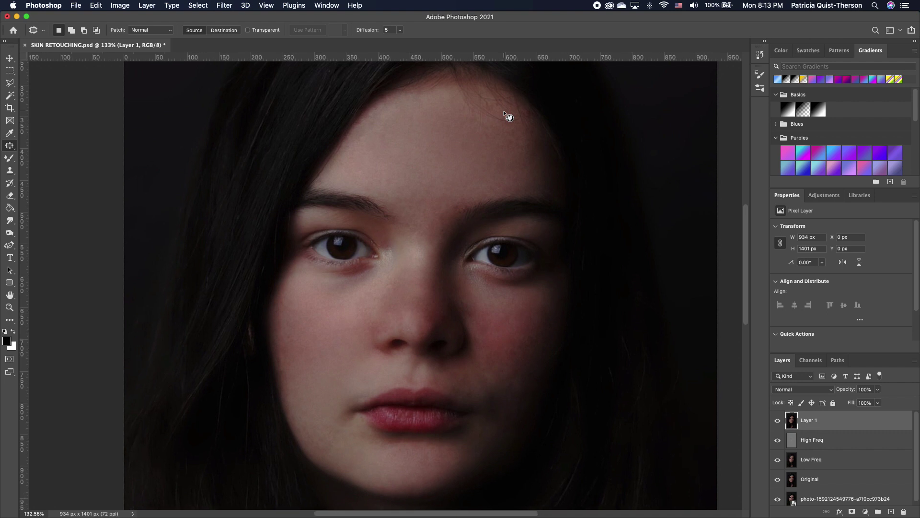
{"action": "left_click", "coordinate": [782, 500], "text": "alt"}
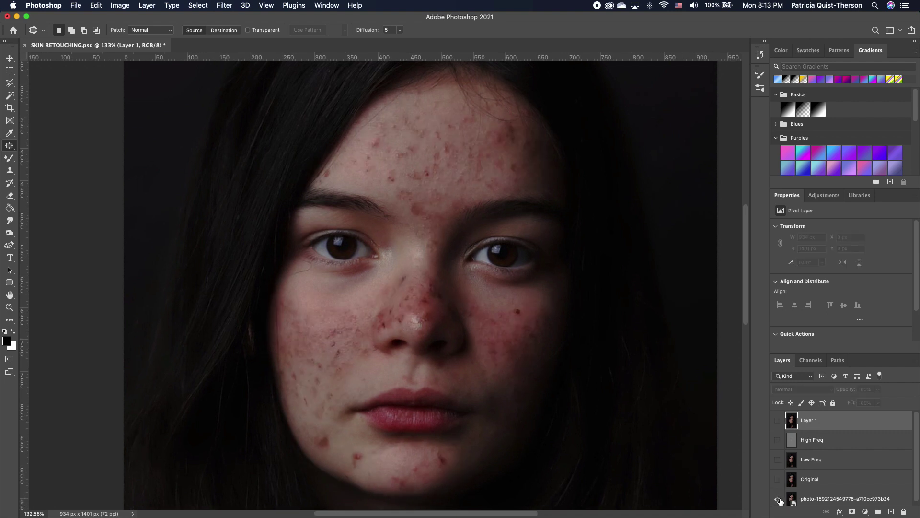
{"action": "left_click", "coordinate": [779, 500], "text": "alt"}
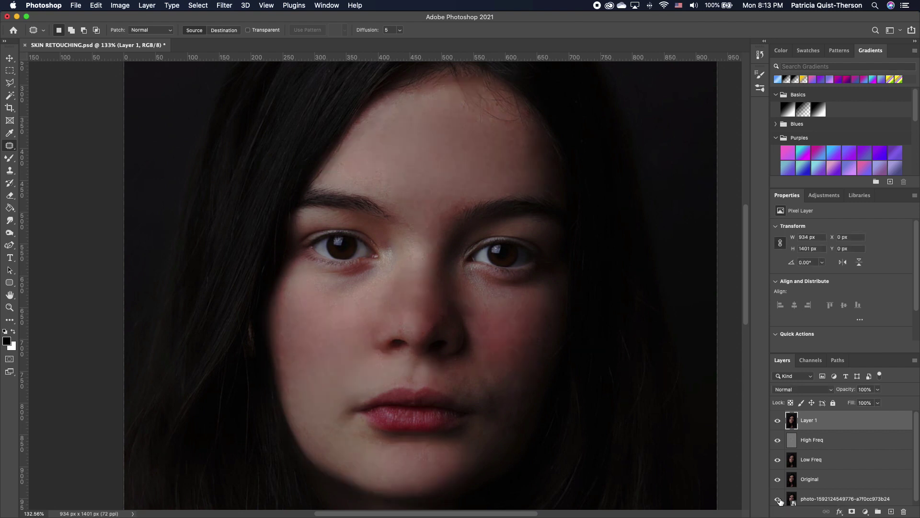